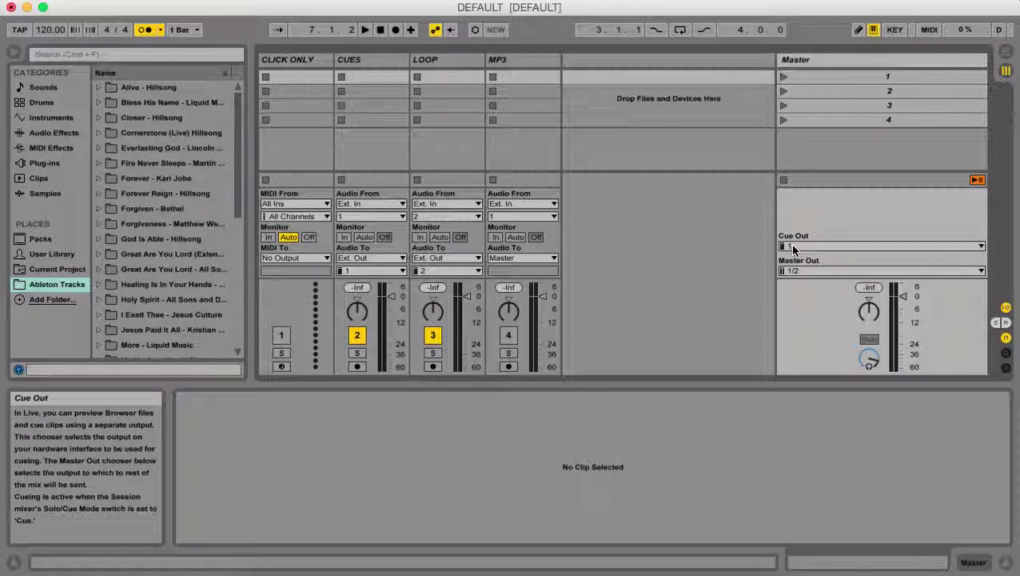
Step: Place the Alive - Hillsong cues, backing track and MP3 in the first slots of CUES, LOOP and MP3
left_click(98, 87)
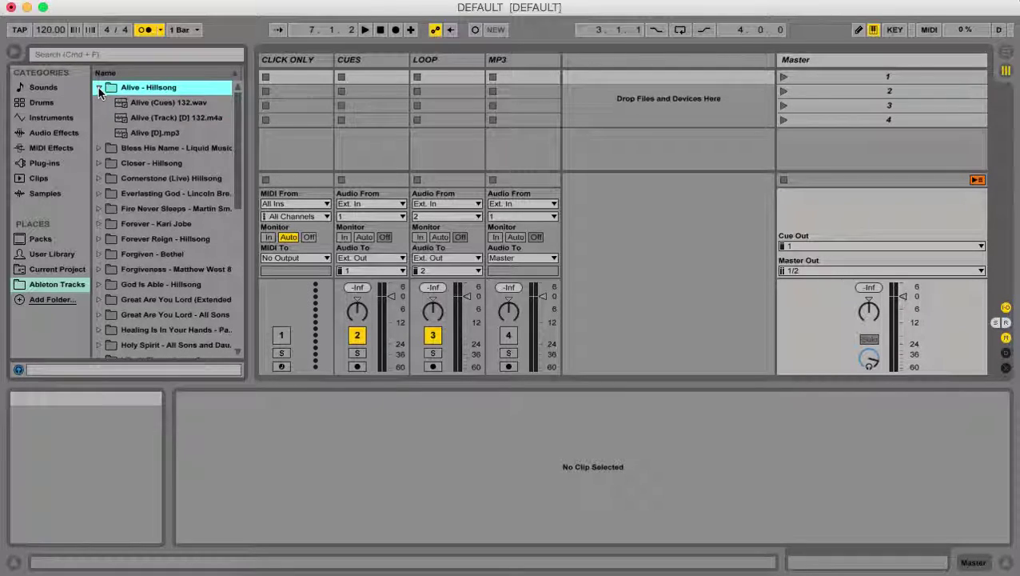
left_click(136, 104)
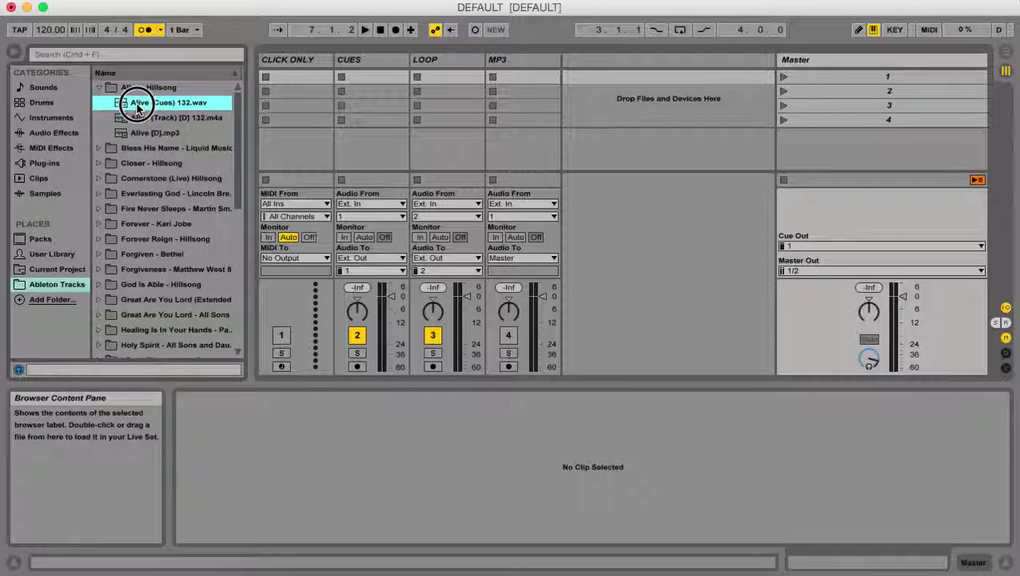
left_click_drag(136, 105, 360, 78)
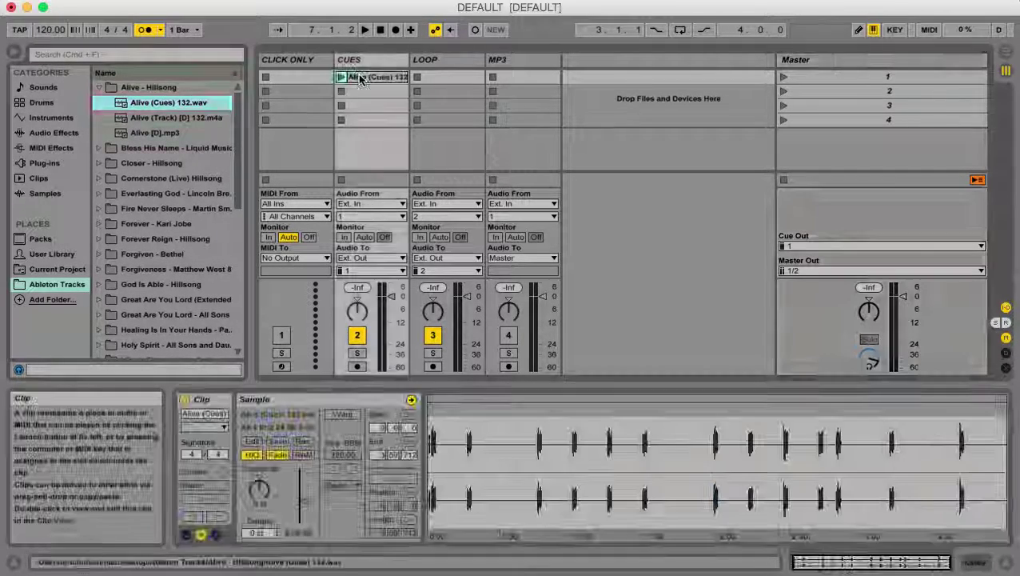
left_click_drag(164, 118, 445, 81)
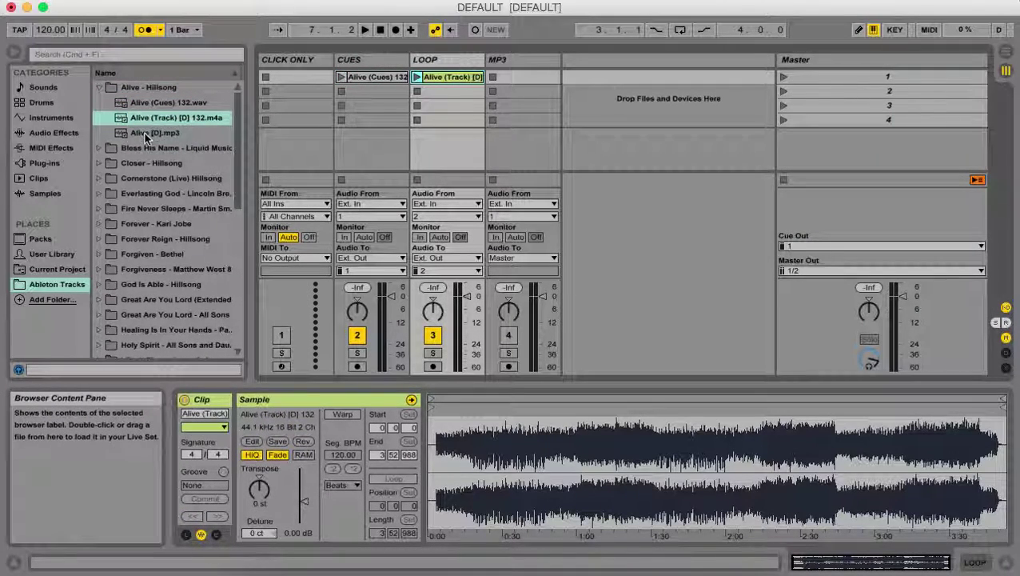
left_click_drag(146, 138, 500, 77)
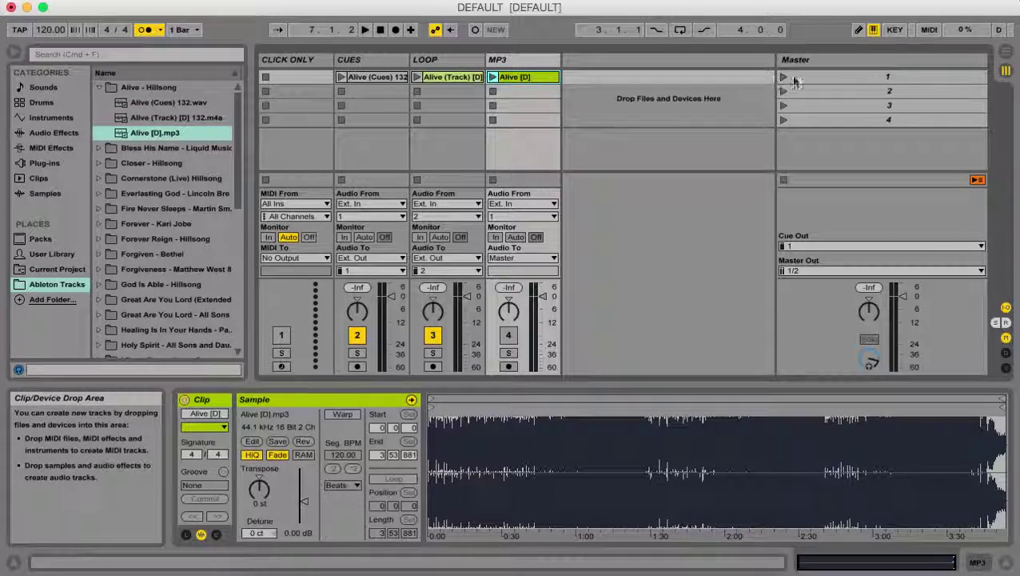
Step: Rename scene 1 to 'ALIVE; 132 BPM; 4/4'
left_click(821, 78)
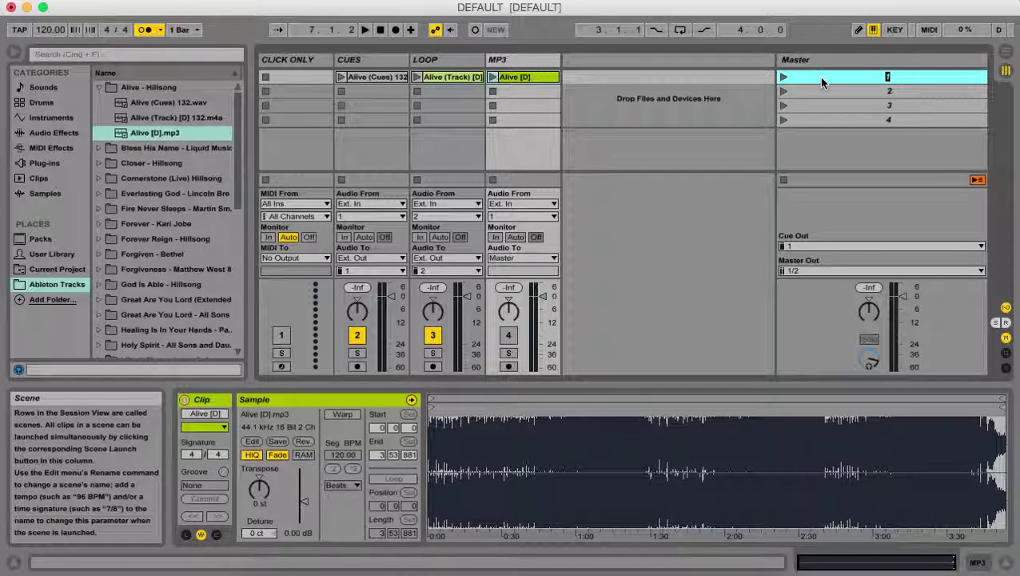
key("super+r")
type("ALIVE; 132 BPM; 4/4")
key("Return")
right_click(827, 83)
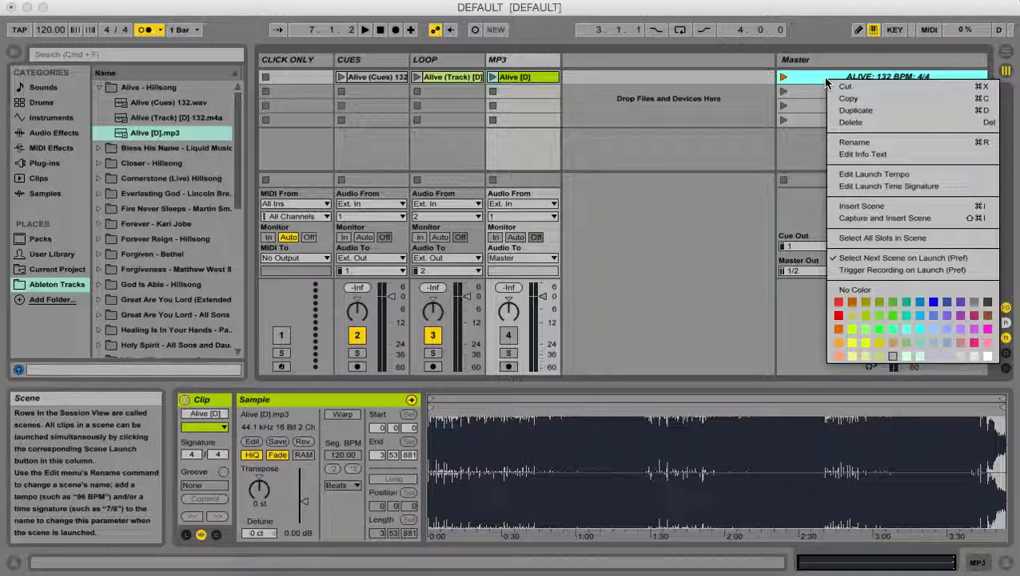
Step: Colour scene 1 and its three Alive clips red
left_click(837, 303)
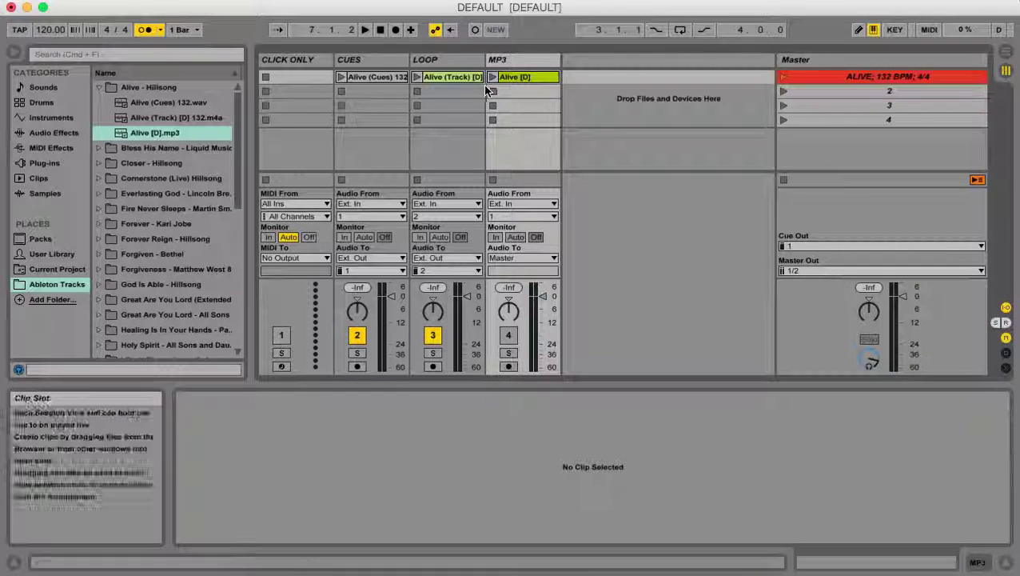
left_click(516, 76)
left_click(382, 82, "shift")
right_click(382, 83)
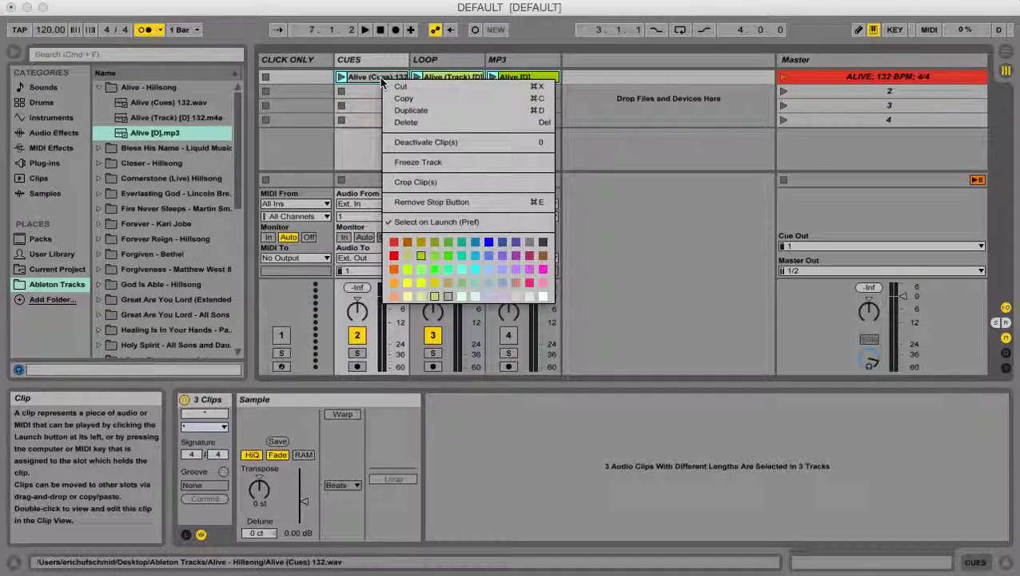
left_click(395, 243)
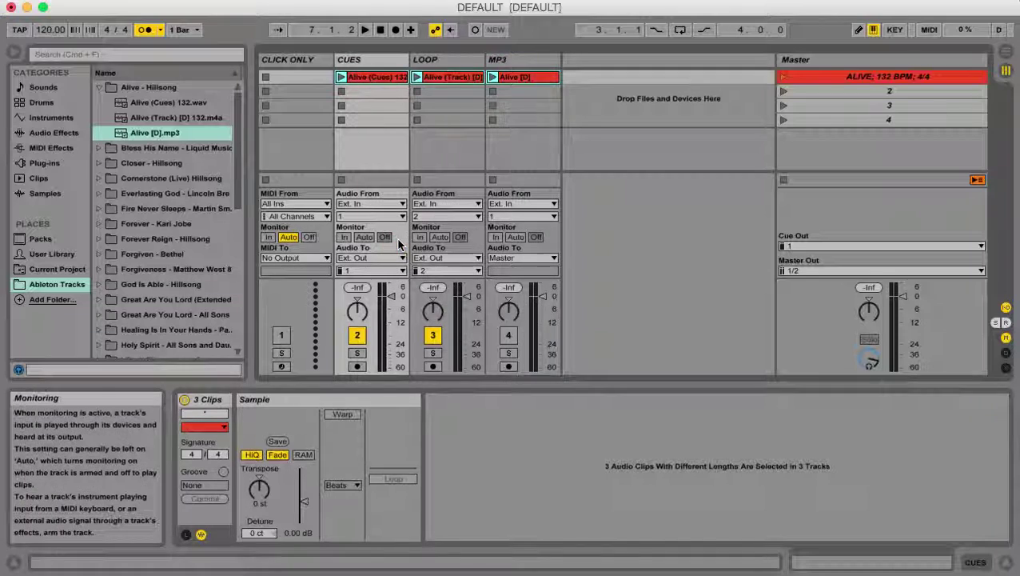
left_click(456, 93)
Step: Enable Warp on the Alive cues and backing track clips, then launch scene 1
left_click(457, 77)
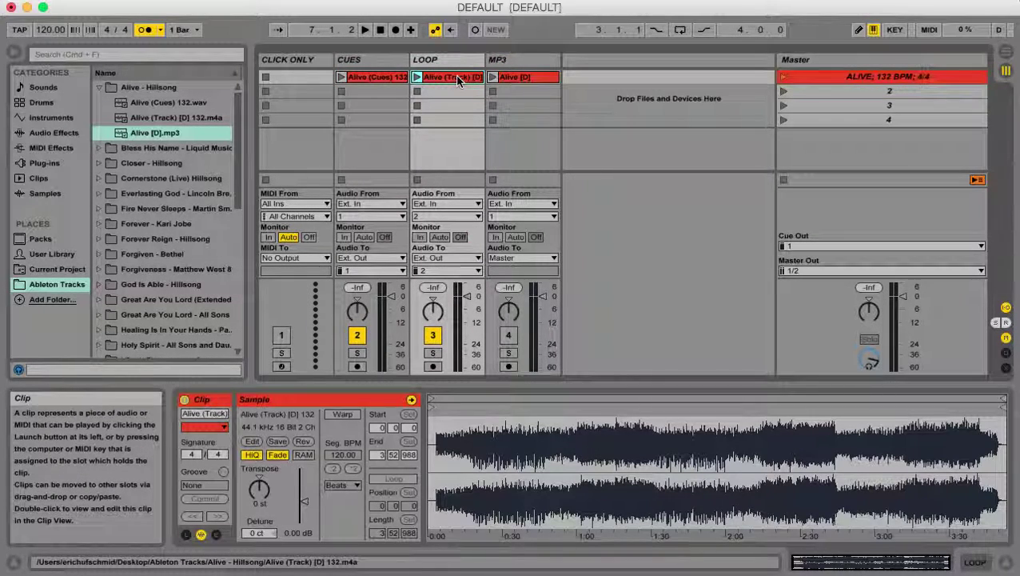
left_click(383, 79, "shift")
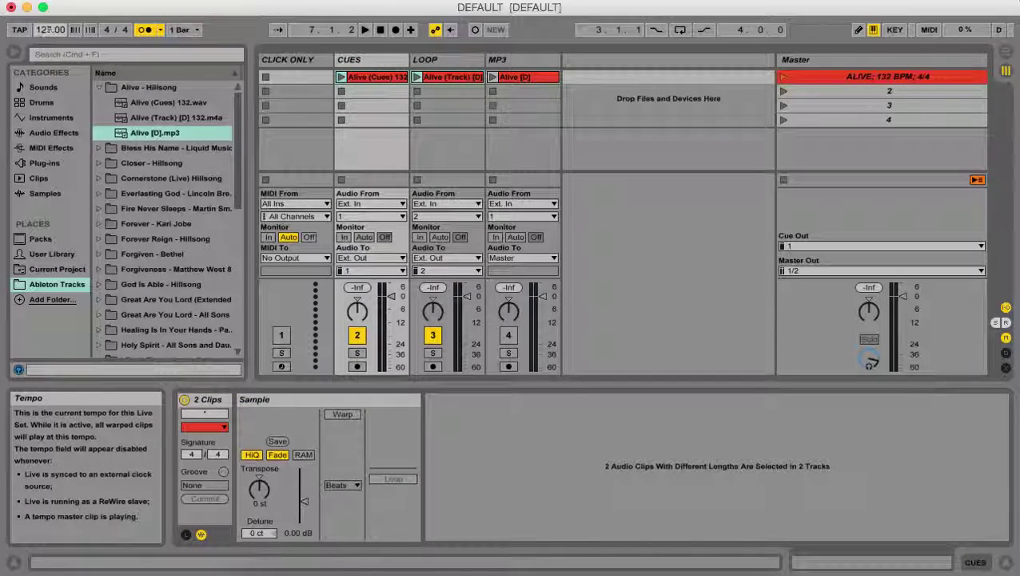
scroll(50, 30, "up", 3)
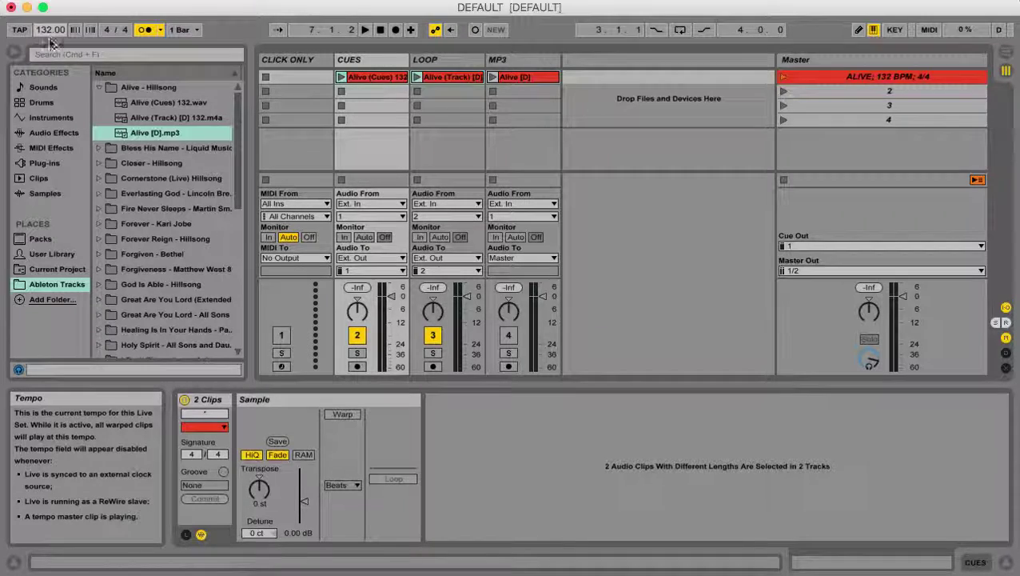
left_click(343, 415)
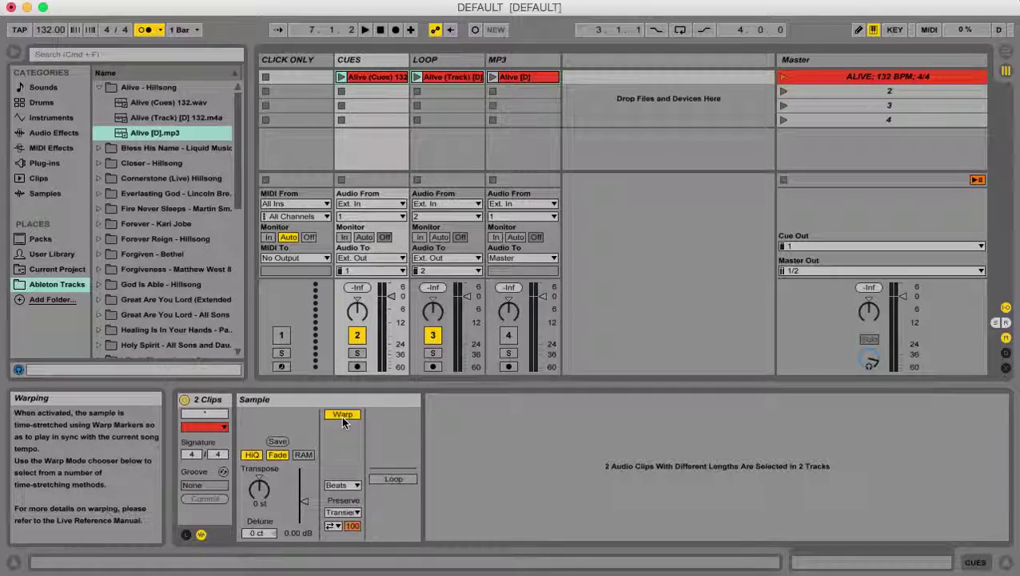
left_click(810, 92)
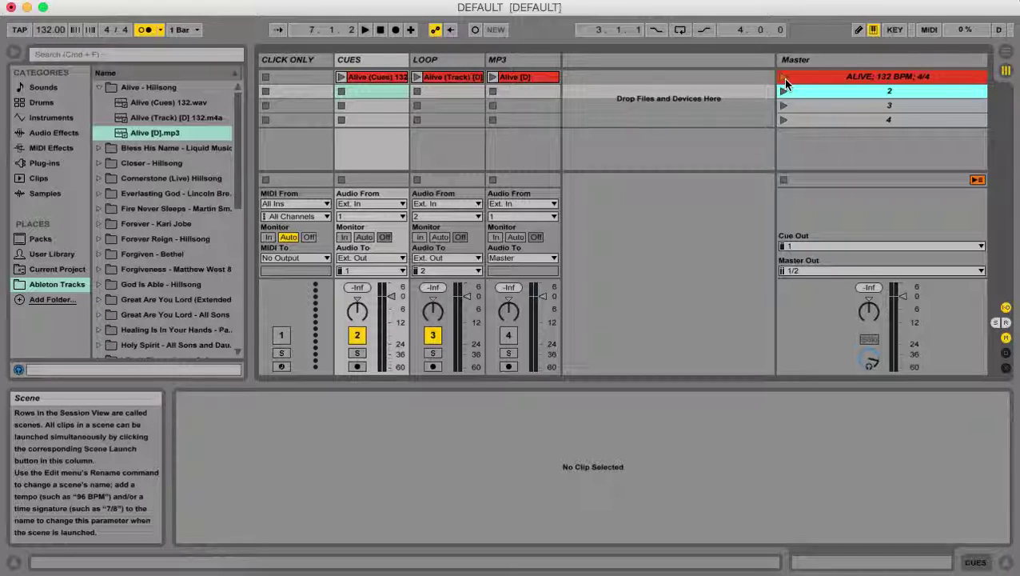
left_click(785, 78)
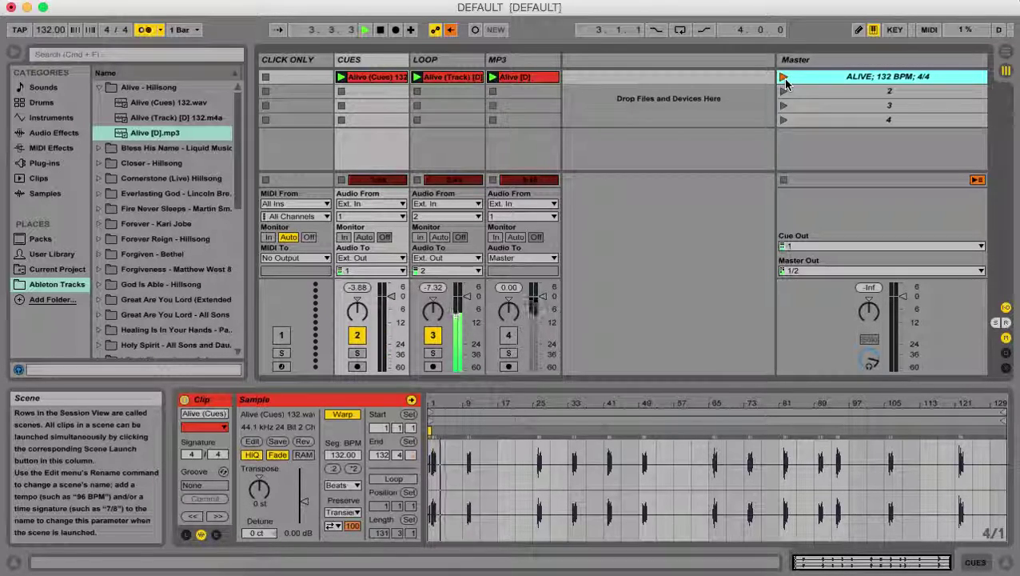
Step: Stop playback and place the Closer cues, backing track and MP3 in the second slots
key("space")
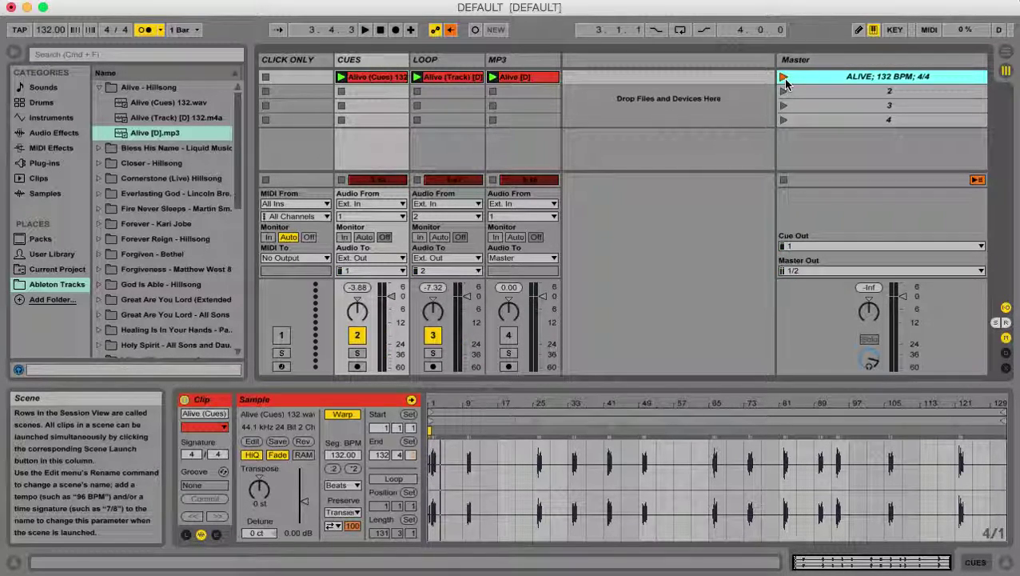
left_click(99, 162)
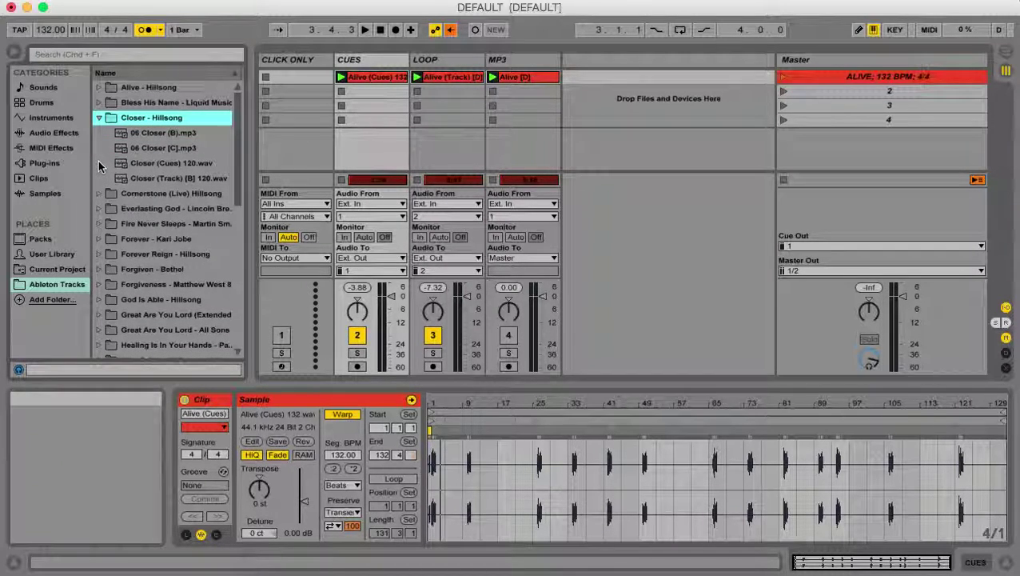
left_click_drag(137, 164, 357, 92)
left_click(154, 180)
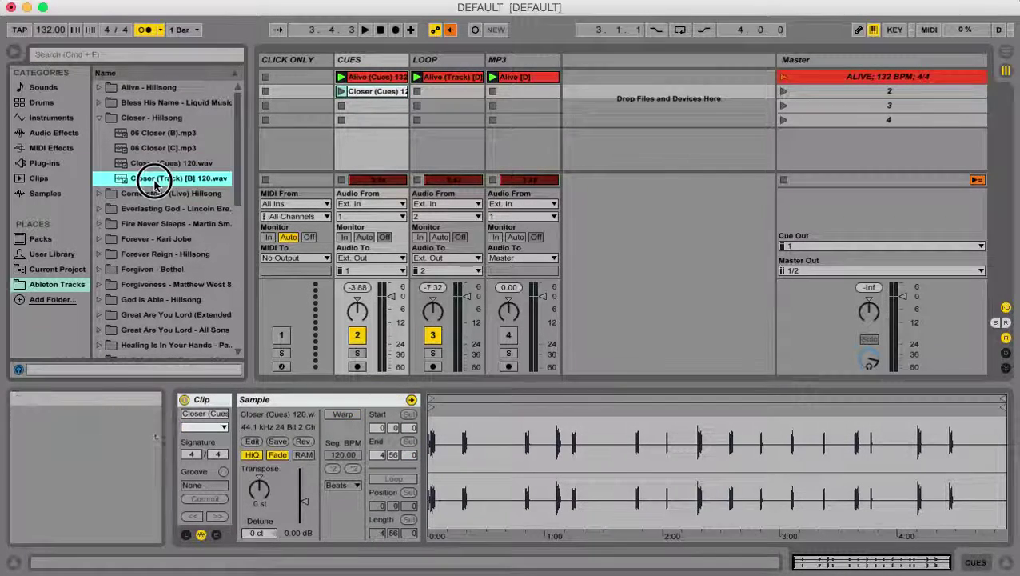
left_click_drag(155, 180, 437, 90)
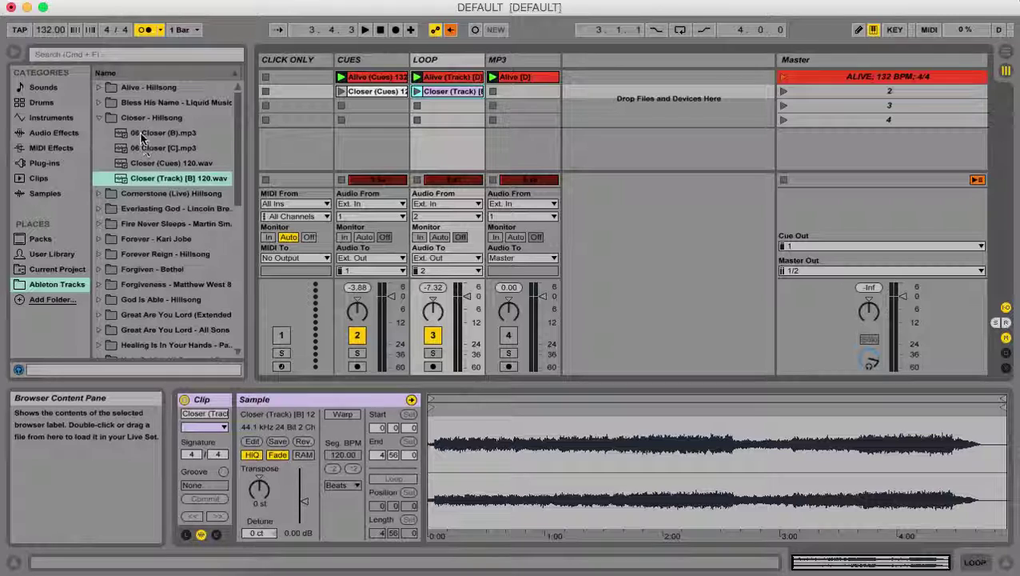
left_click_drag(141, 136, 504, 94)
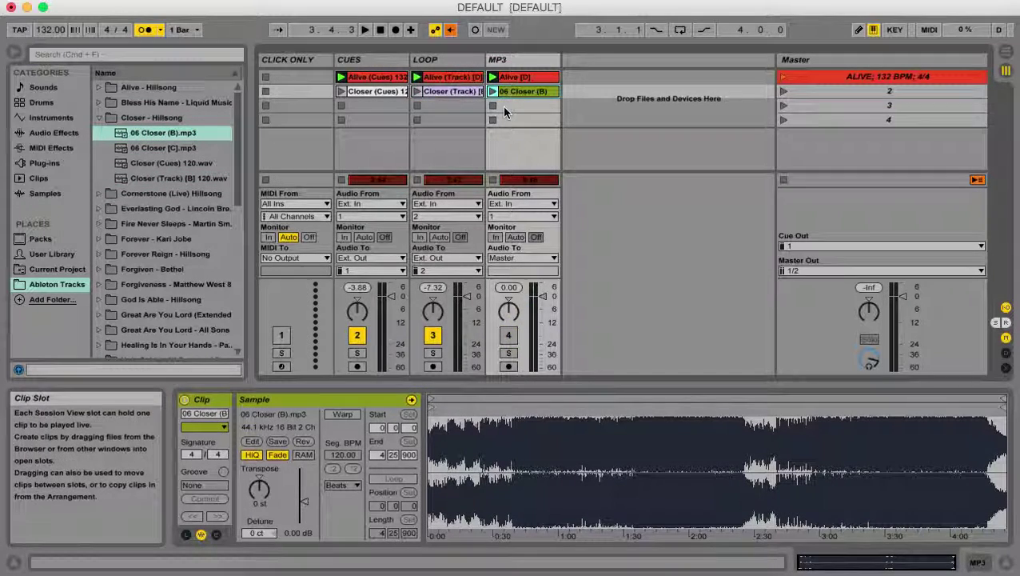
Step: Rename scene 2 to 'CLOSER; 120 BPM; 4/4'
left_click(829, 92)
key("super+r")
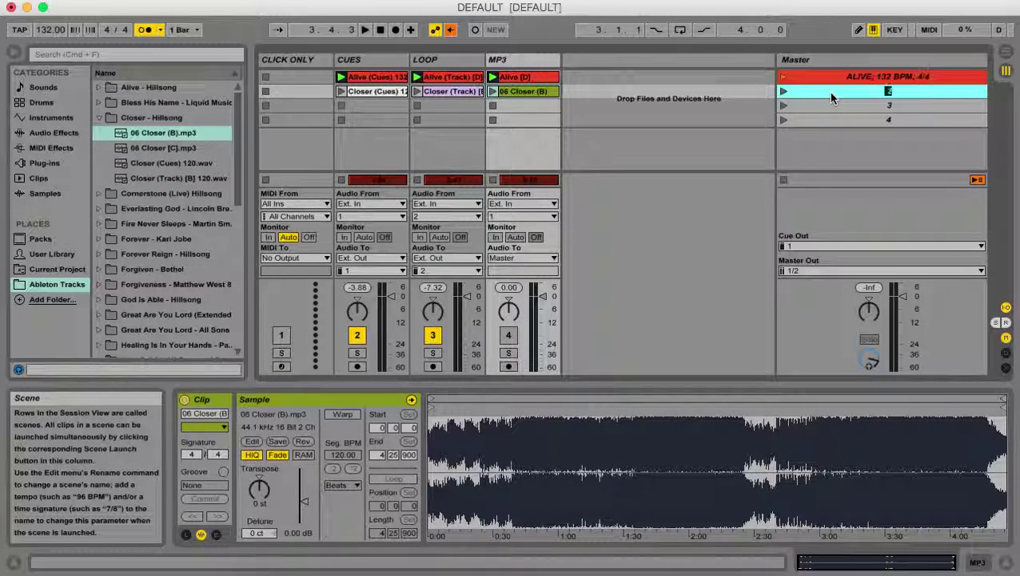
type("CLOSER; 120 BPM")
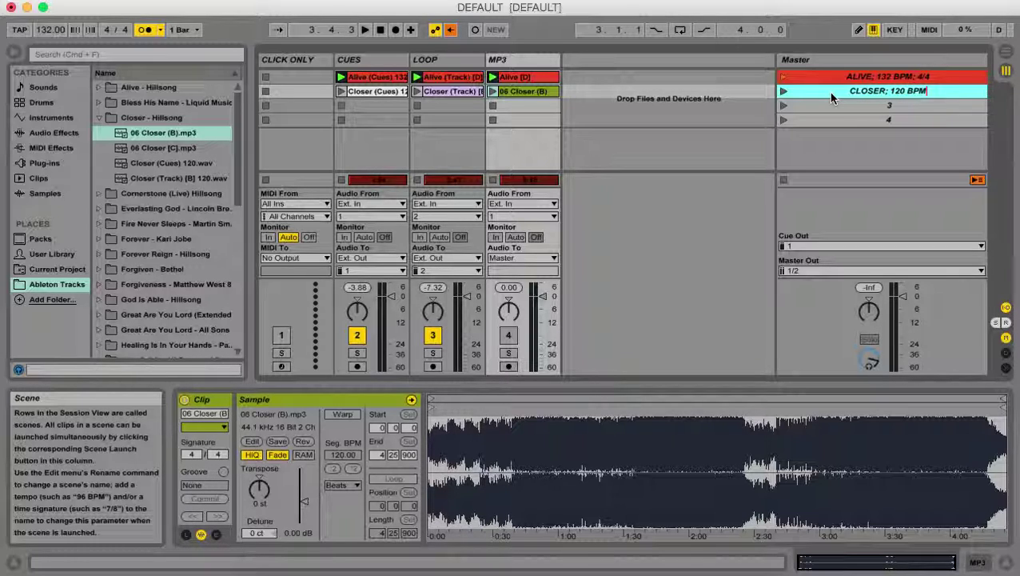
type("; 4/4")
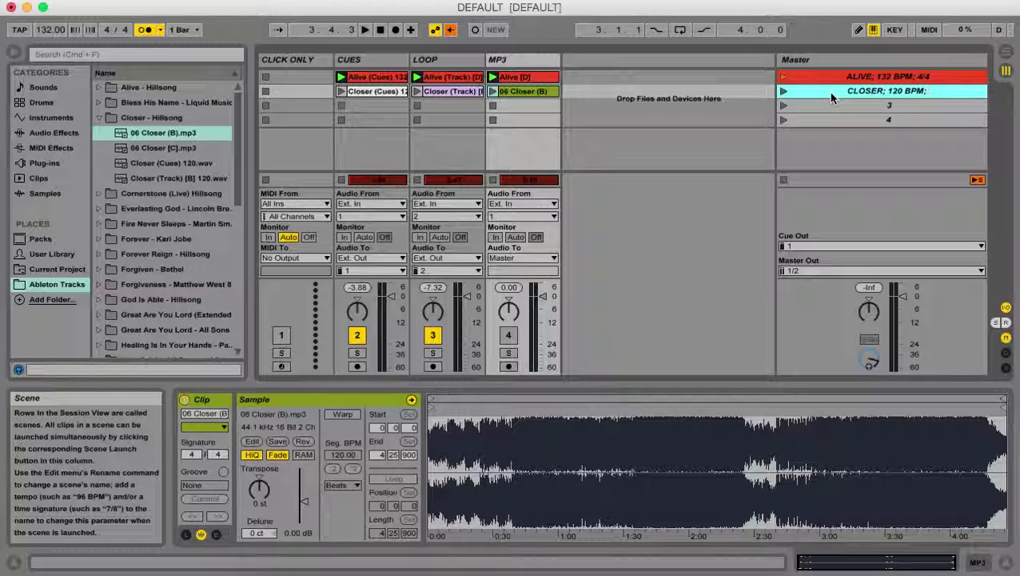
left_click(828, 92)
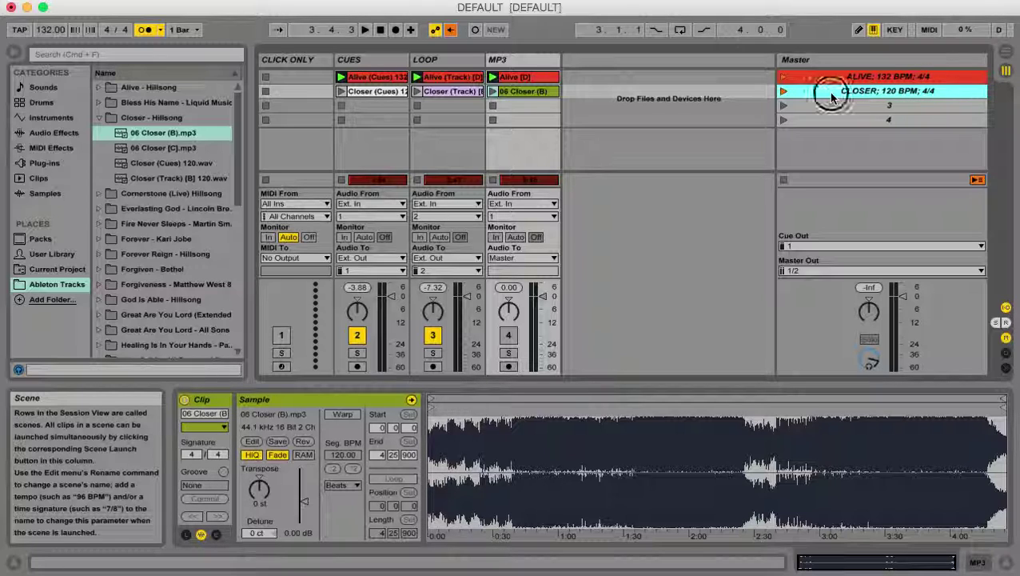
Step: Colour the CLOSER scene and its three Closer clips yellow
right_click(827, 92)
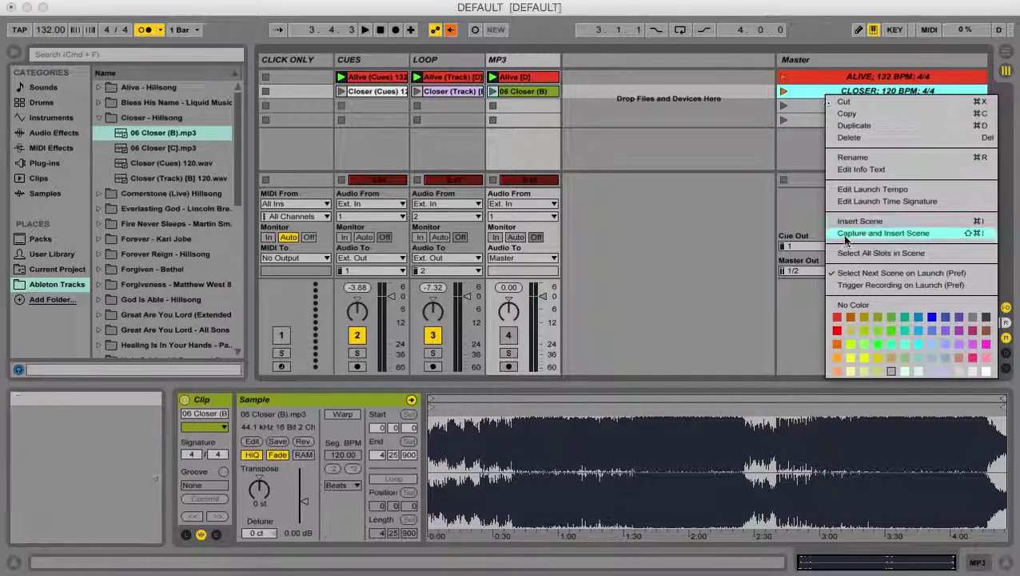
left_click(853, 361)
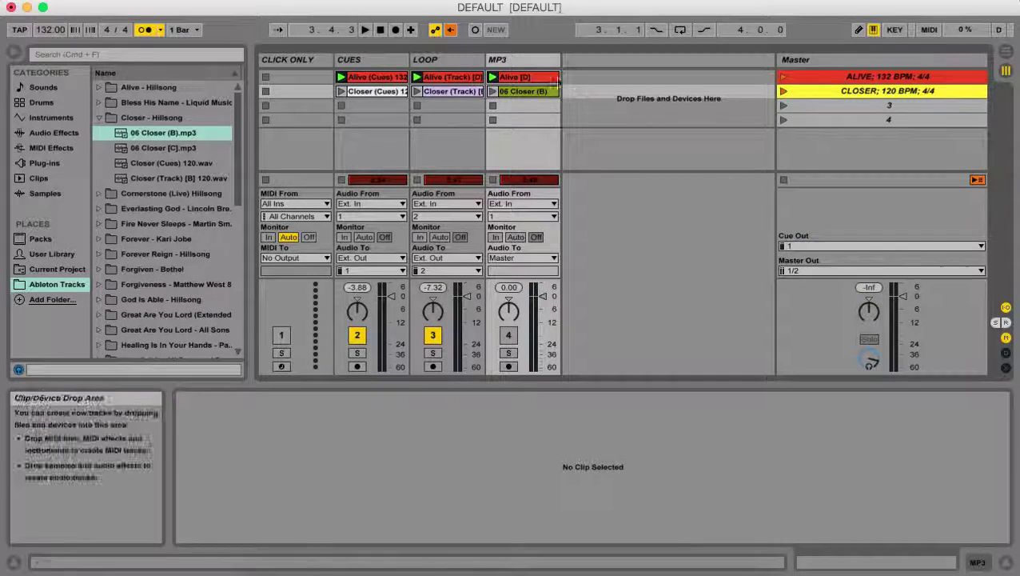
left_click(400, 97, "shift")
right_click(394, 96)
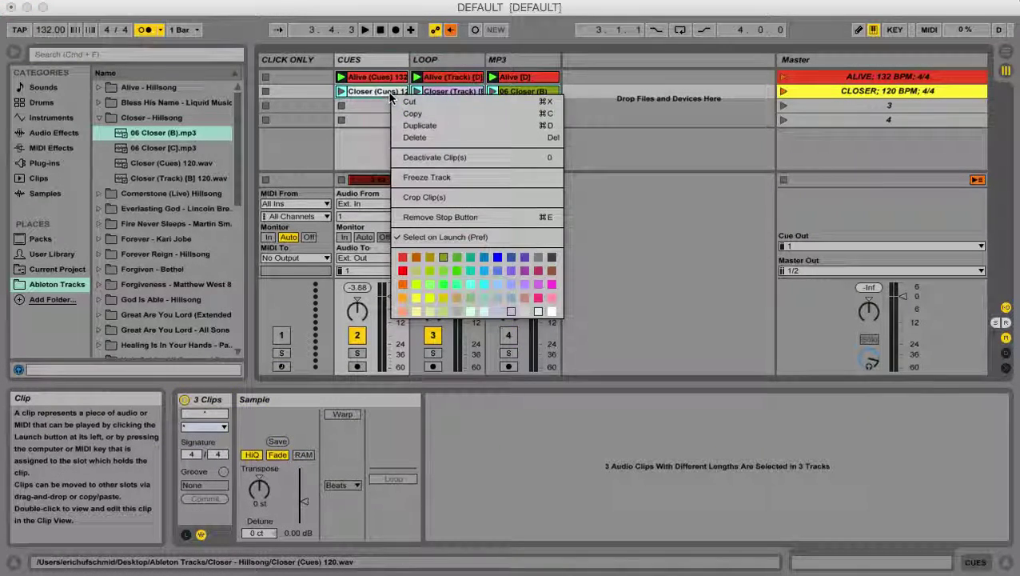
left_click(419, 296)
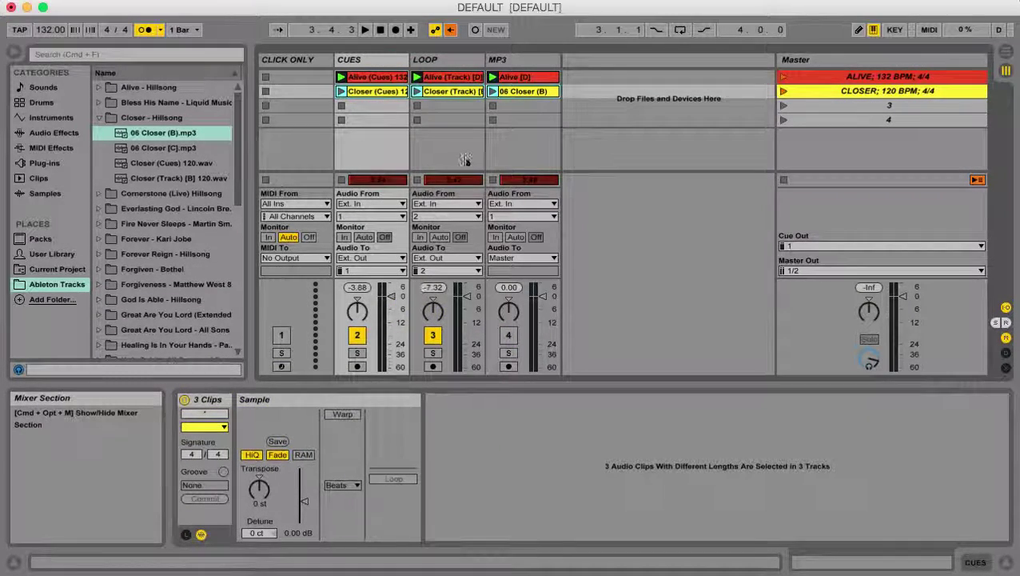
left_click(456, 120)
Step: Set tempo to 120 BPM, warp the Closer cues and track clips, and launch CLOSER
left_click(450, 92)
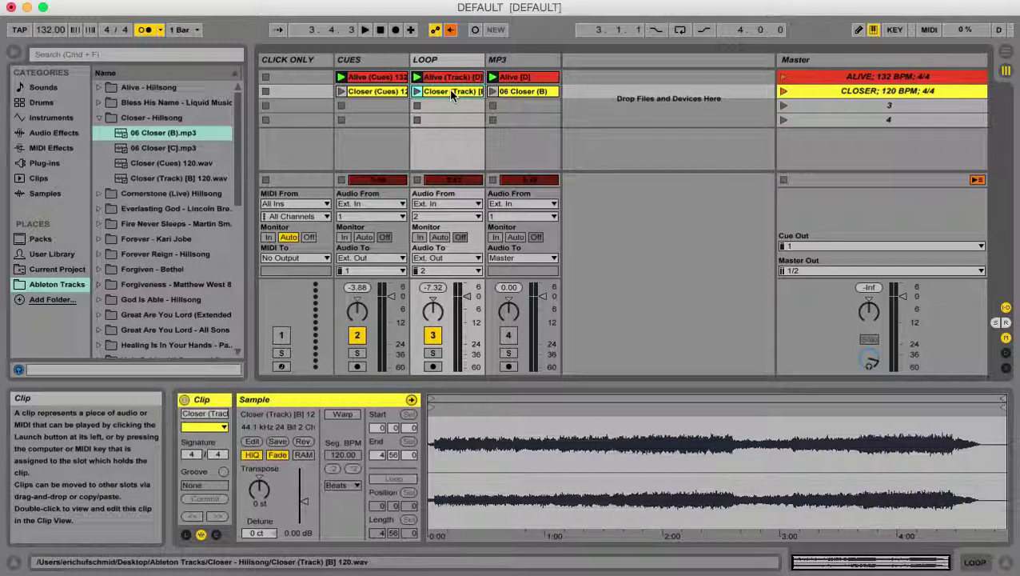
left_click(376, 93, "shift")
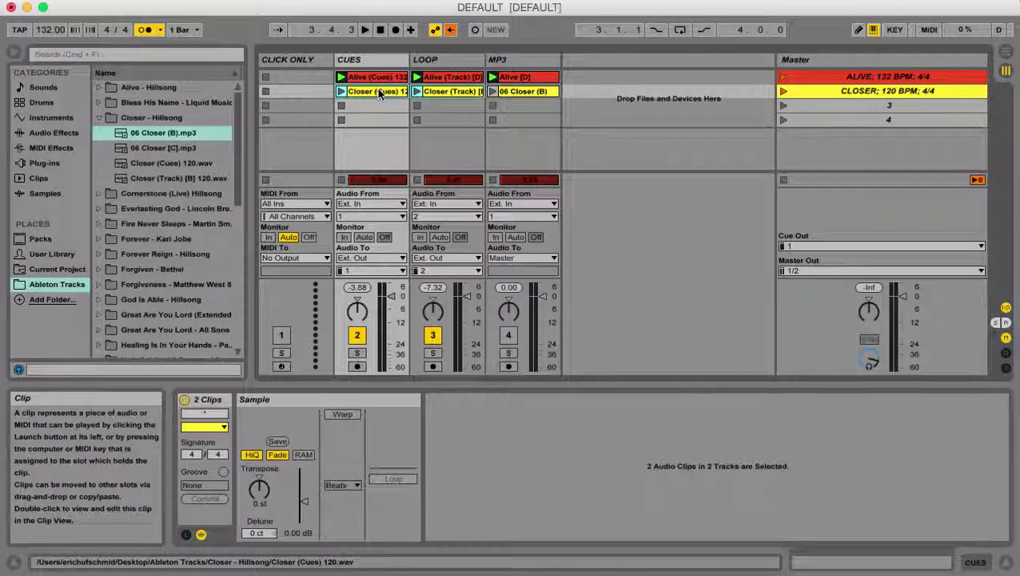
left_click_drag(45, 31, 46, 41)
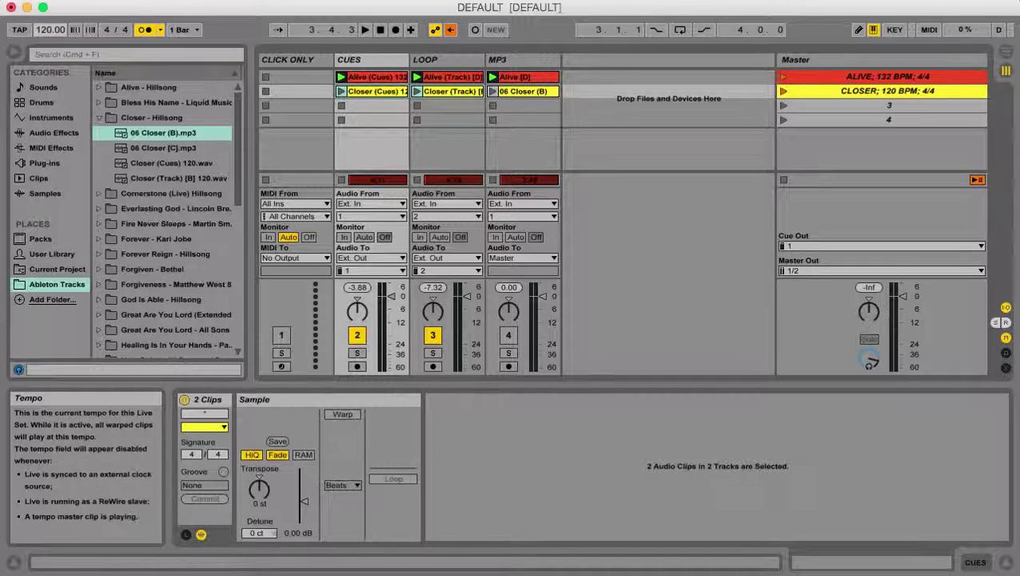
left_click(339, 415)
left_click(800, 105)
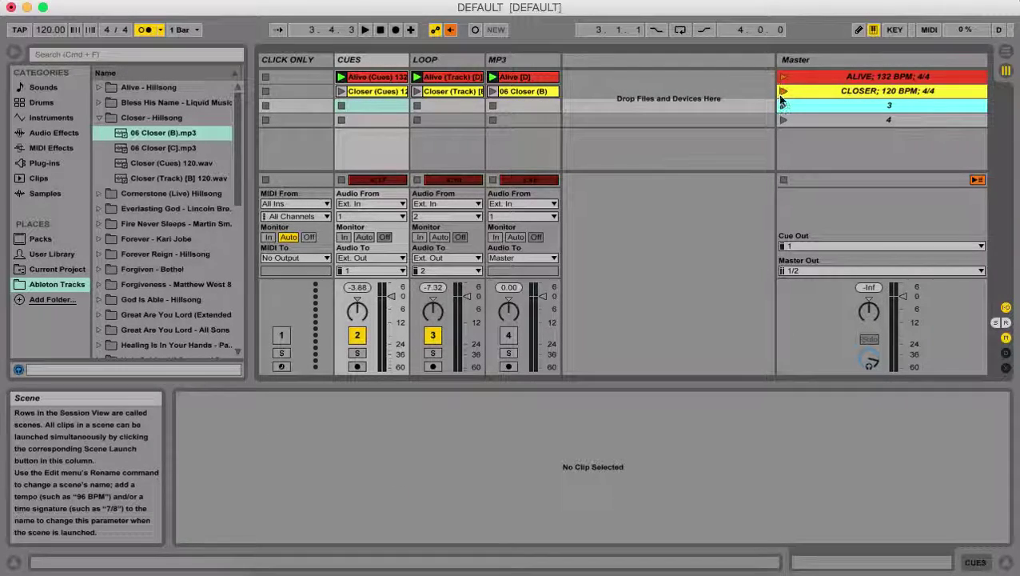
left_click(783, 91)
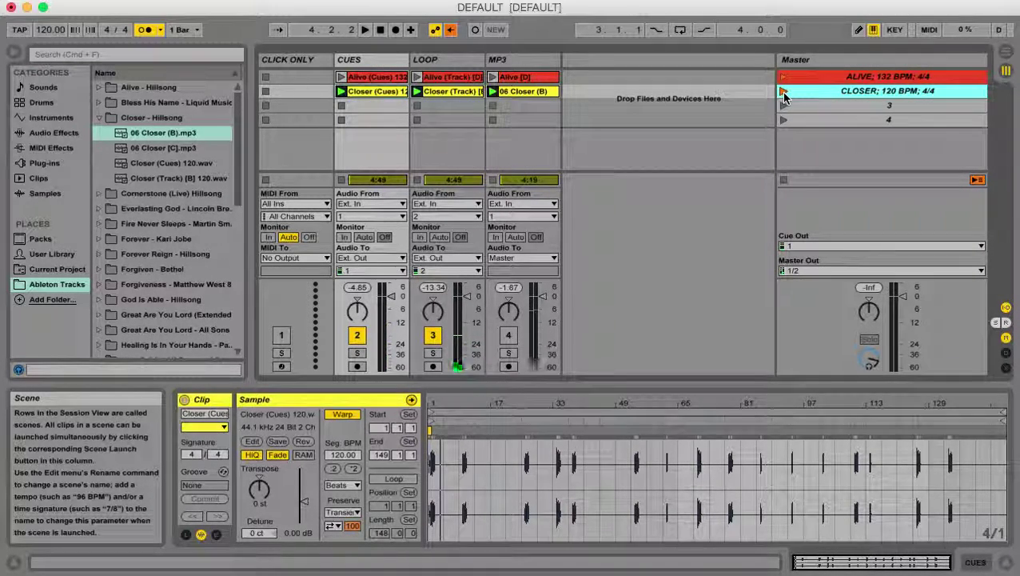
Step: Name the third scene 'HOW HE LOVES; 75 BPM; 3/8' using Cmd+R
left_click(832, 106)
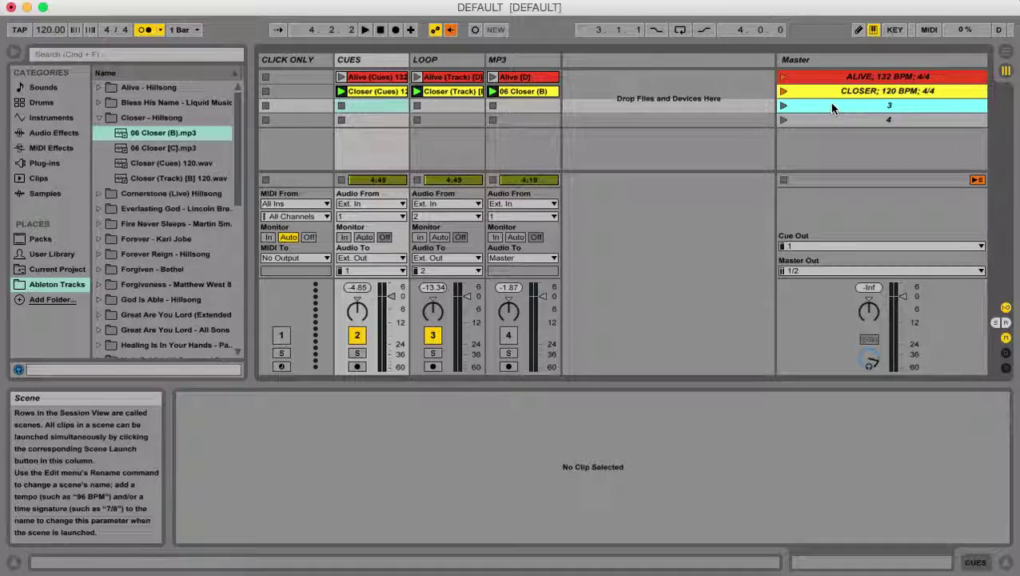
key("super+r")
type("HOW HE LOVES; 75")
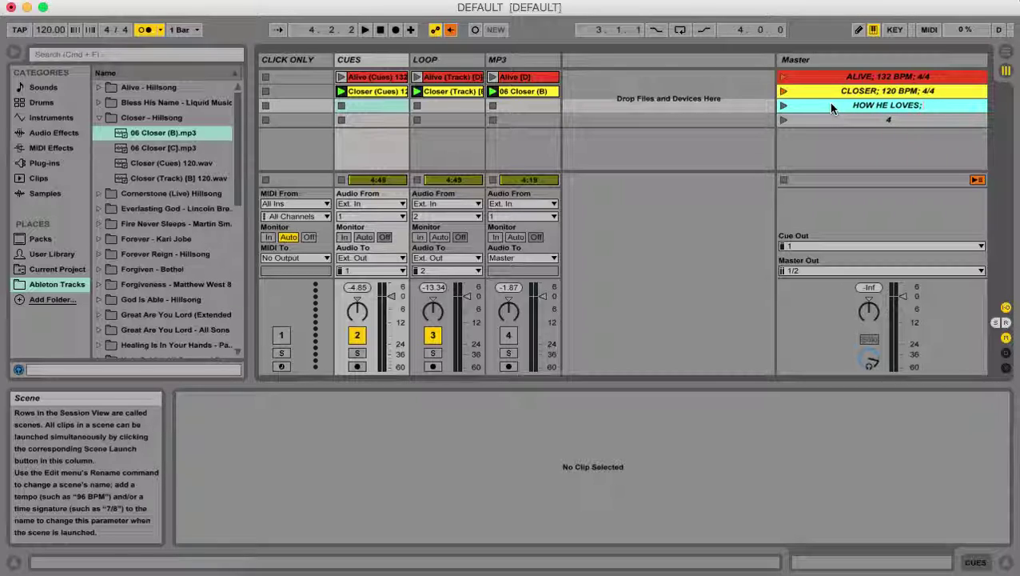
type(" BPM;")
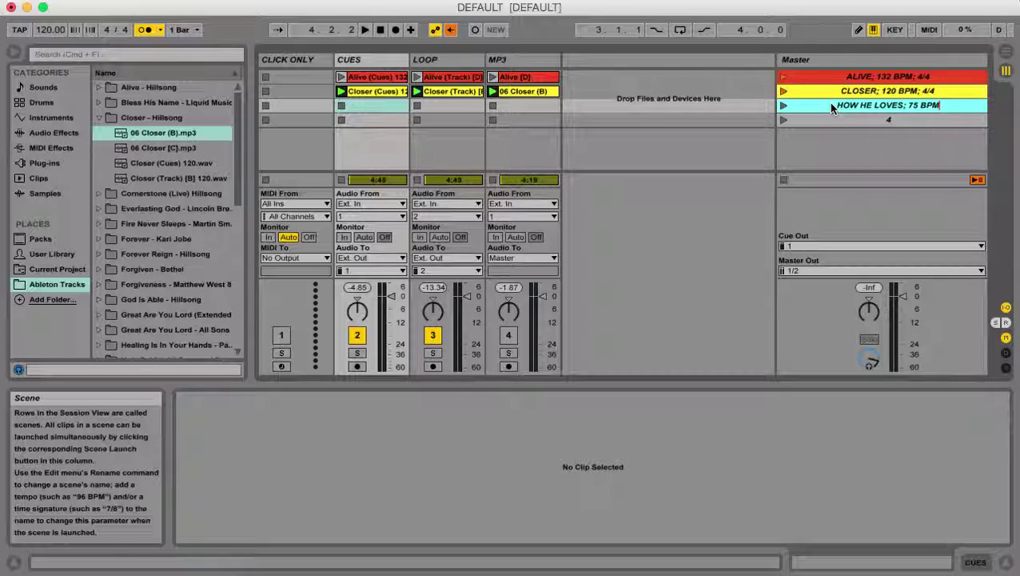
type(" 3")
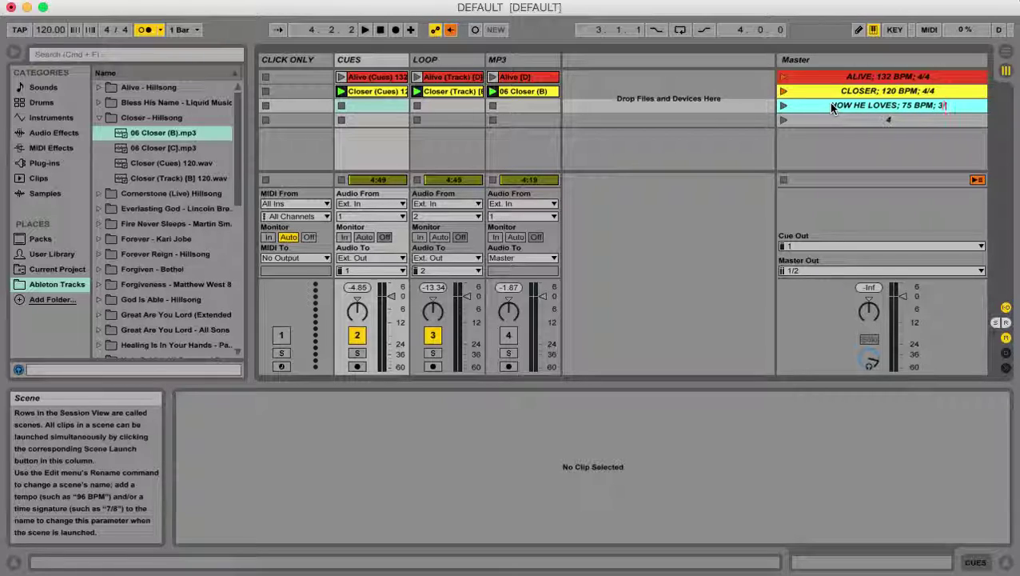
type("/8")
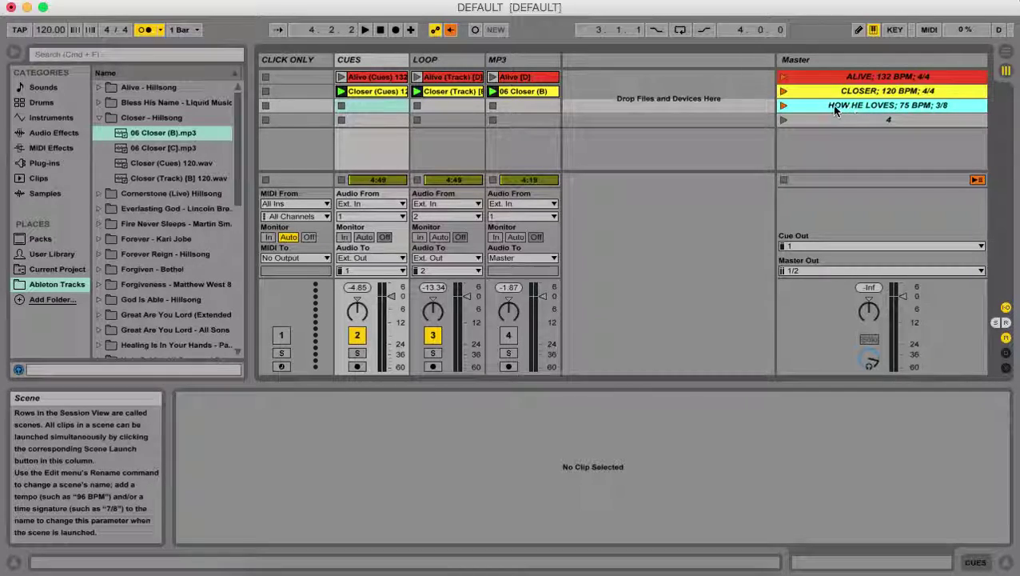
Step: Add a MIDI clip in Click Only slot 3, colour it and the scene teal, then launch the scene
double_click(295, 105)
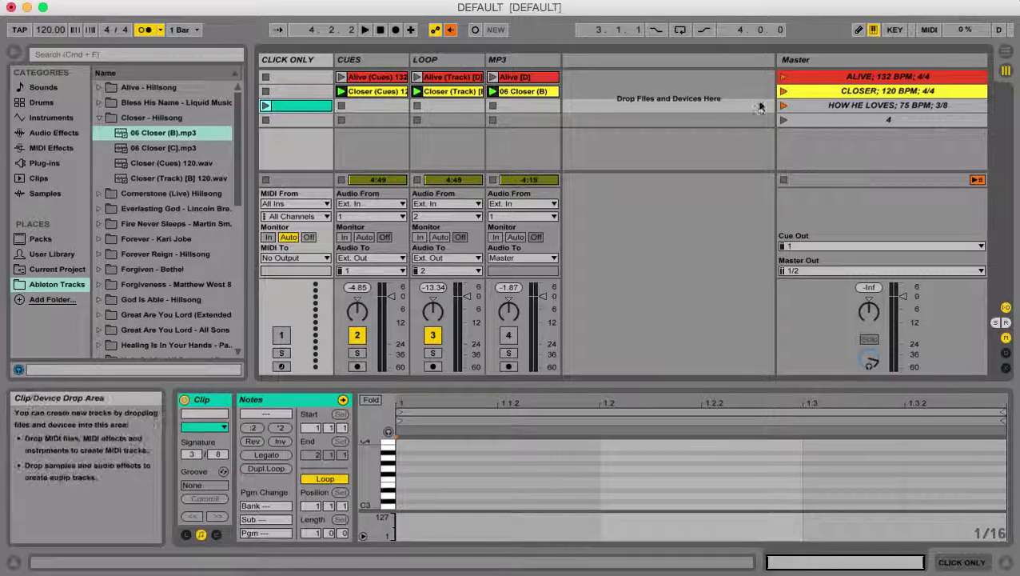
right_click(825, 106)
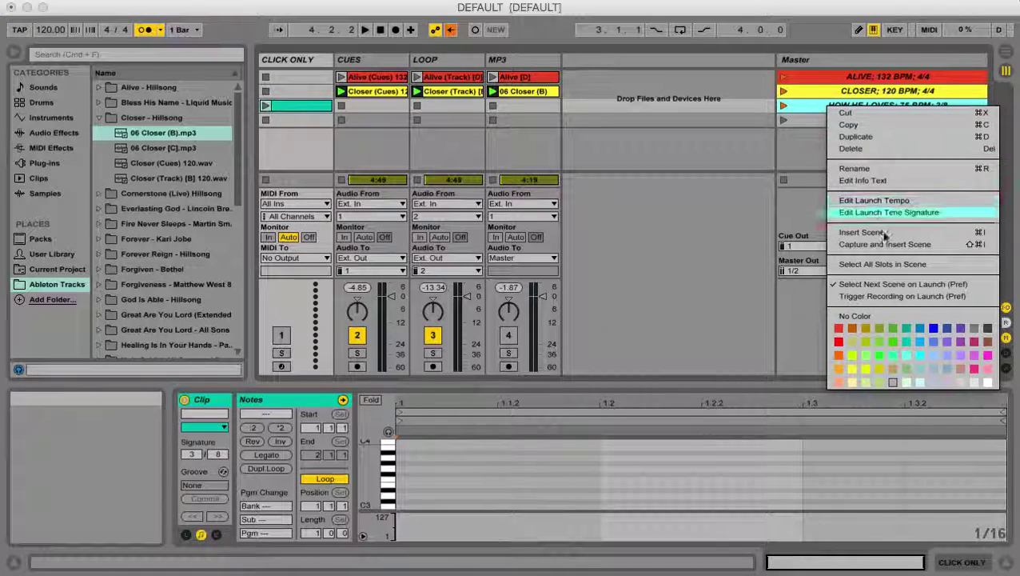
left_click(906, 328)
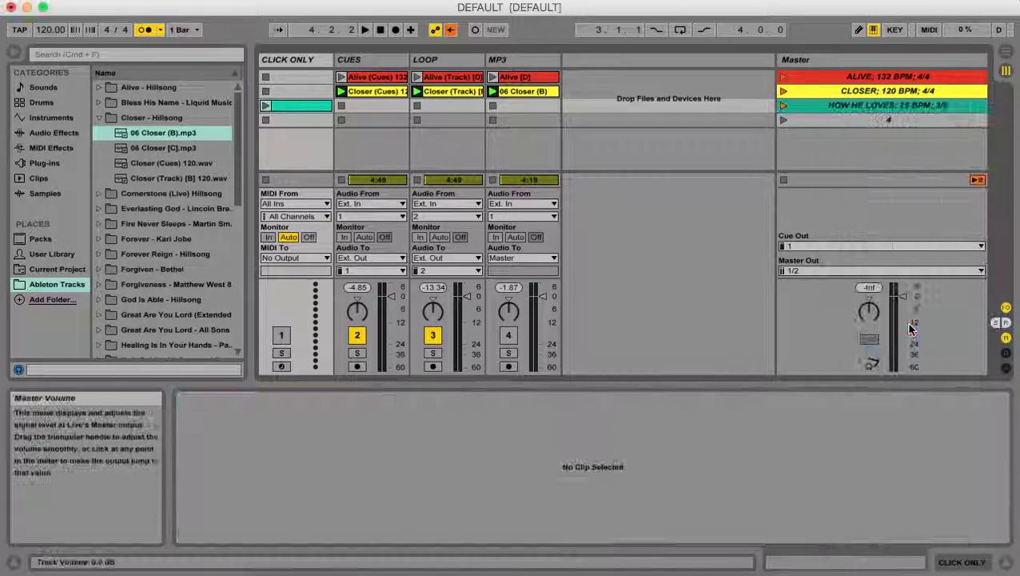
left_click(298, 106)
right_click(299, 105)
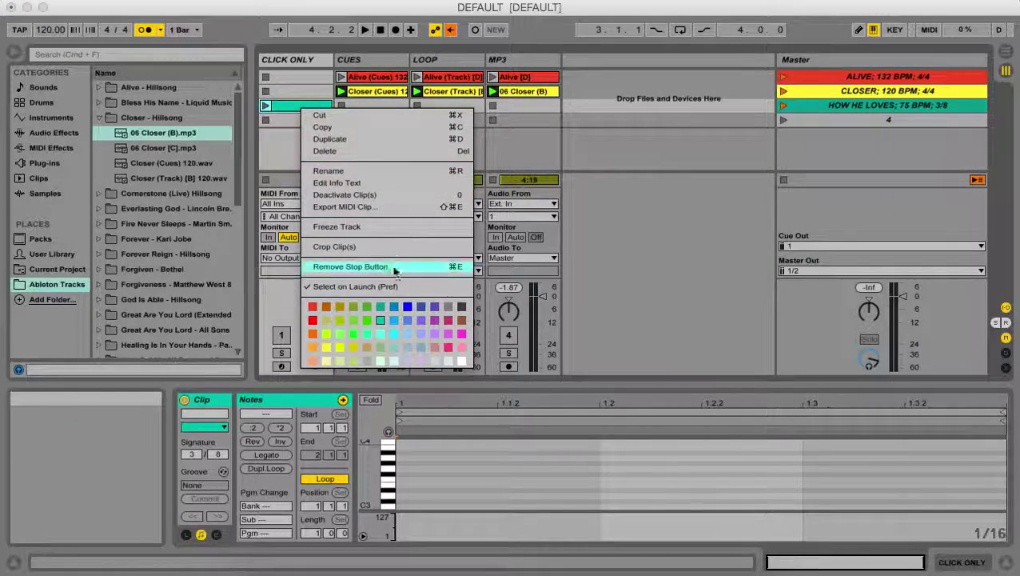
left_click(381, 309)
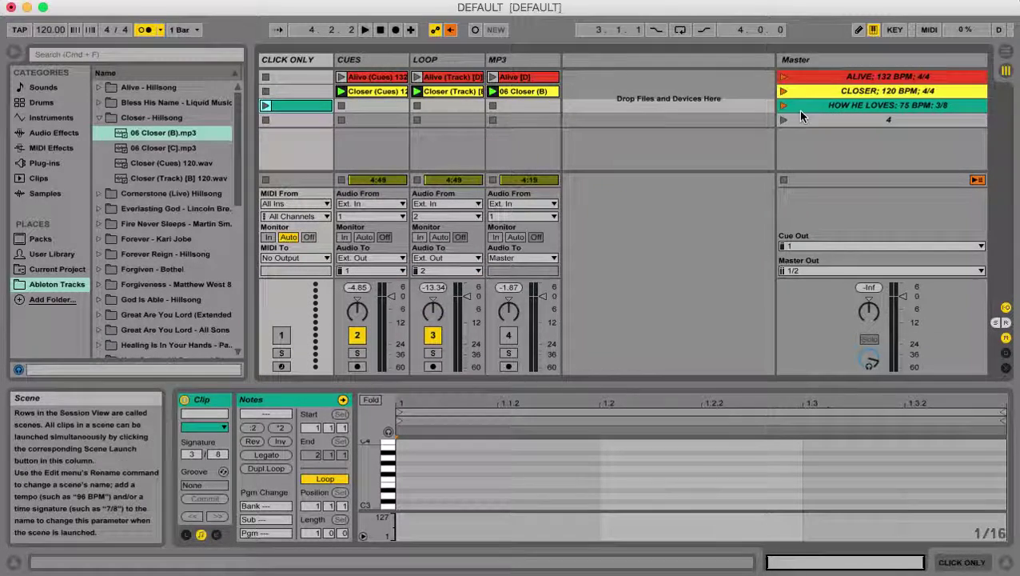
left_click(783, 106)
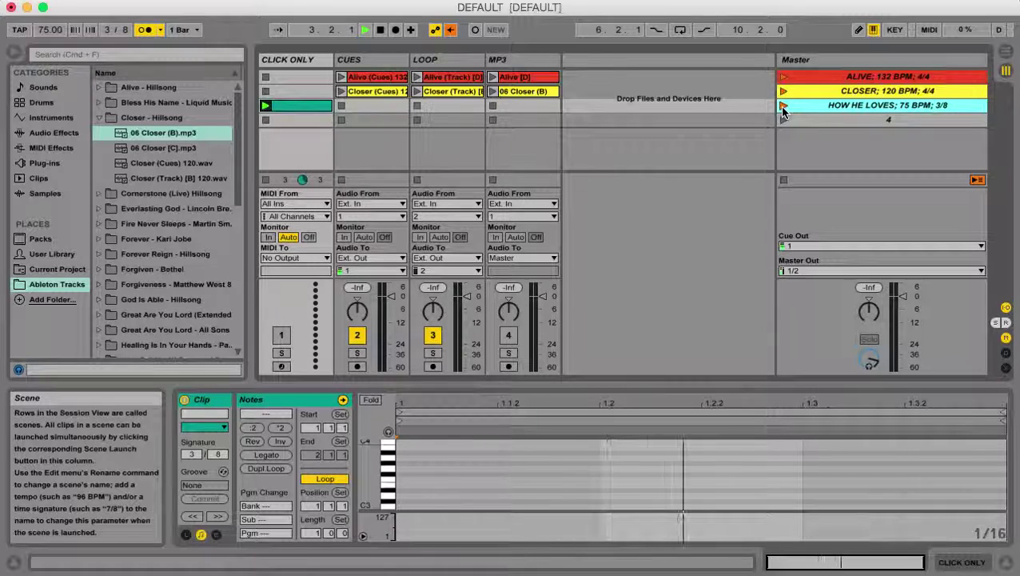
Step: Stop playback and name scene 4 'HOW GREAT IS OUR GOD; 76 BPM; 4/4'
key("space")
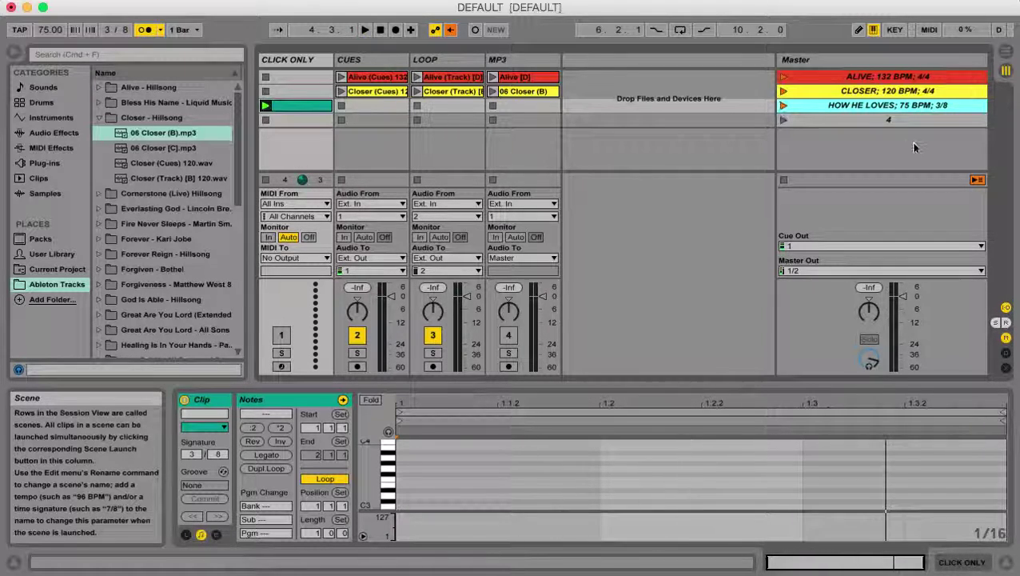
left_click(890, 120)
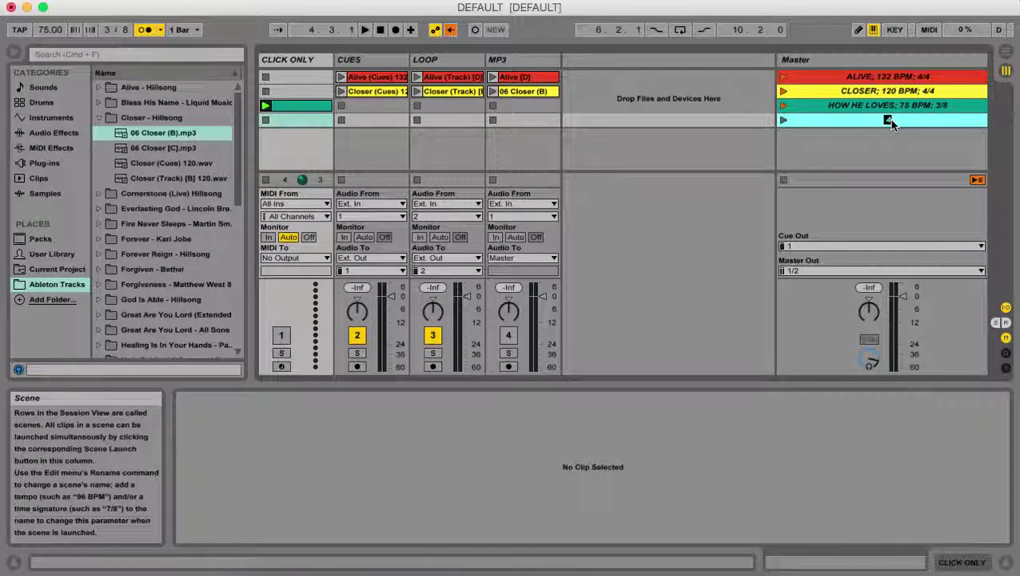
type("HOW GREA")
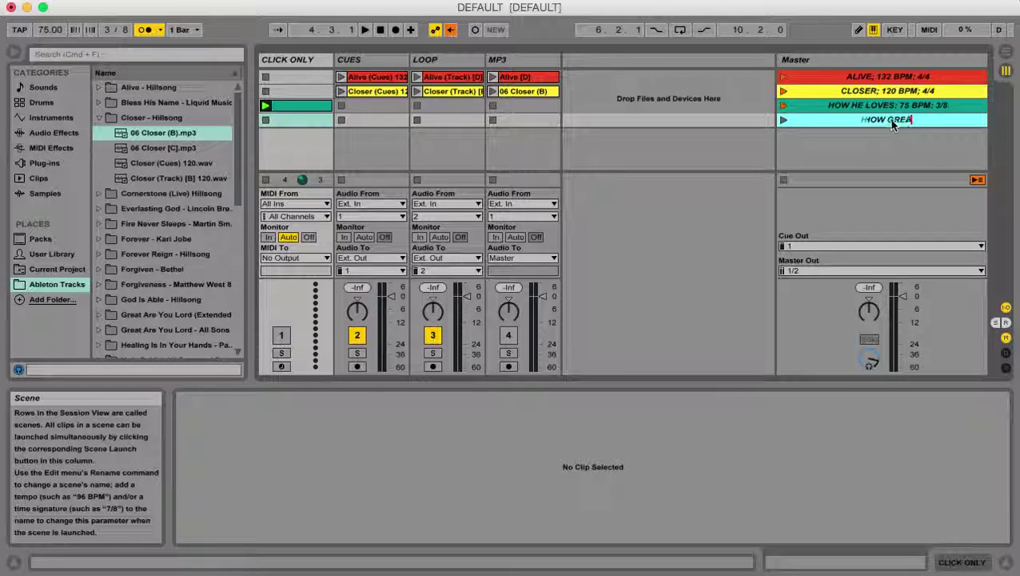
type("T IS OUR GOD")
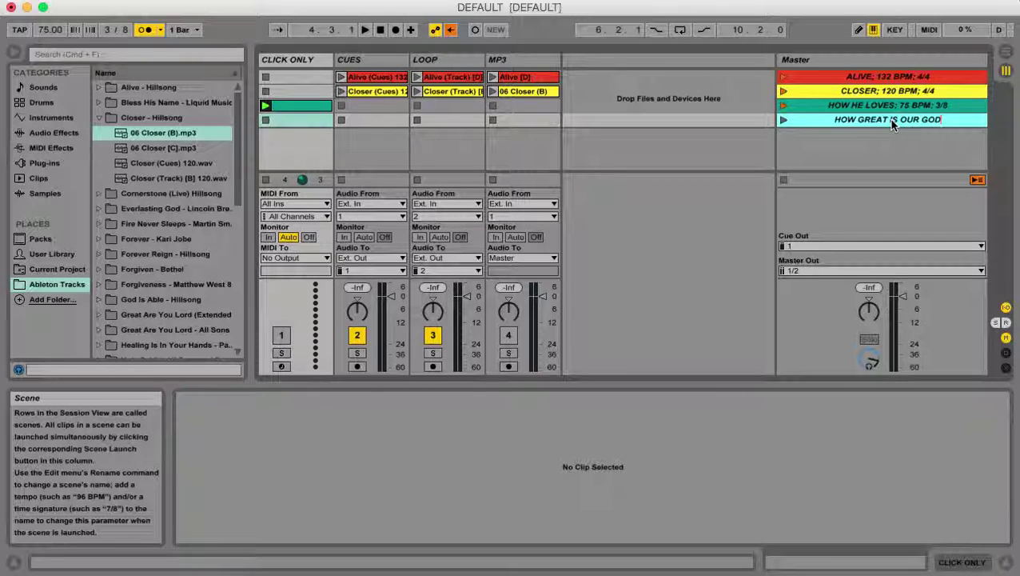
type(";")
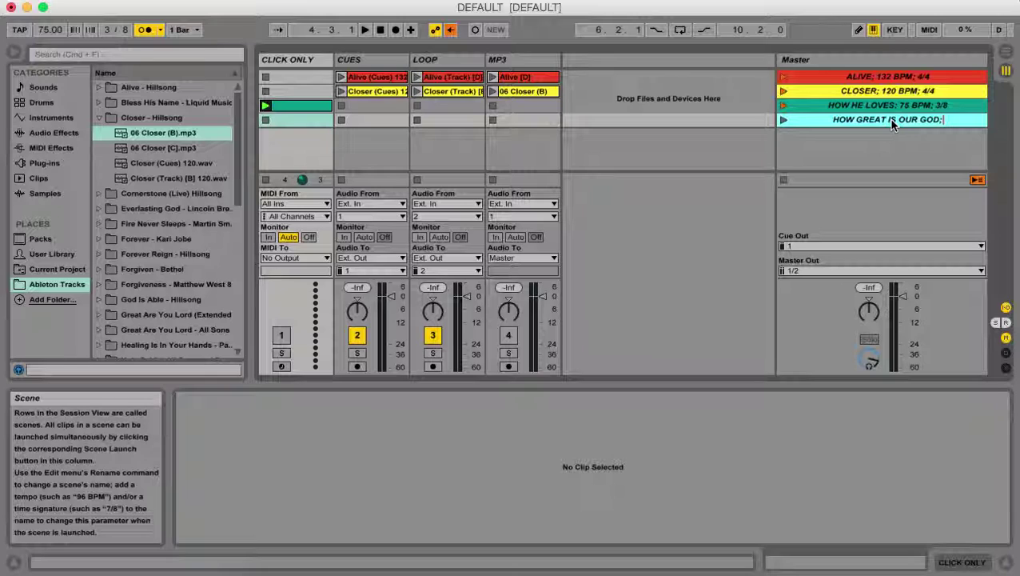
type(" 76 BPM;")
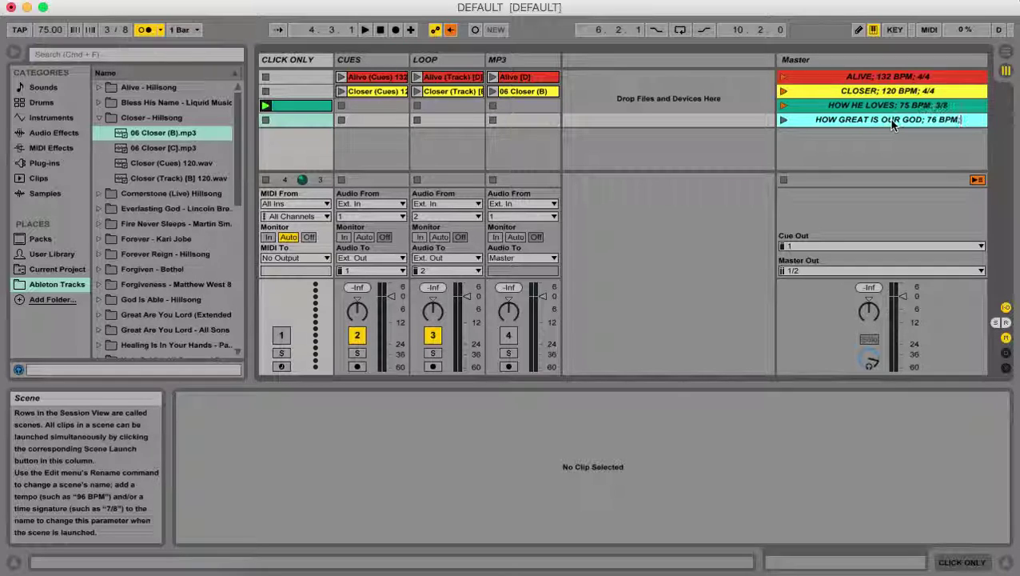
type(" 4/4")
key("Return")
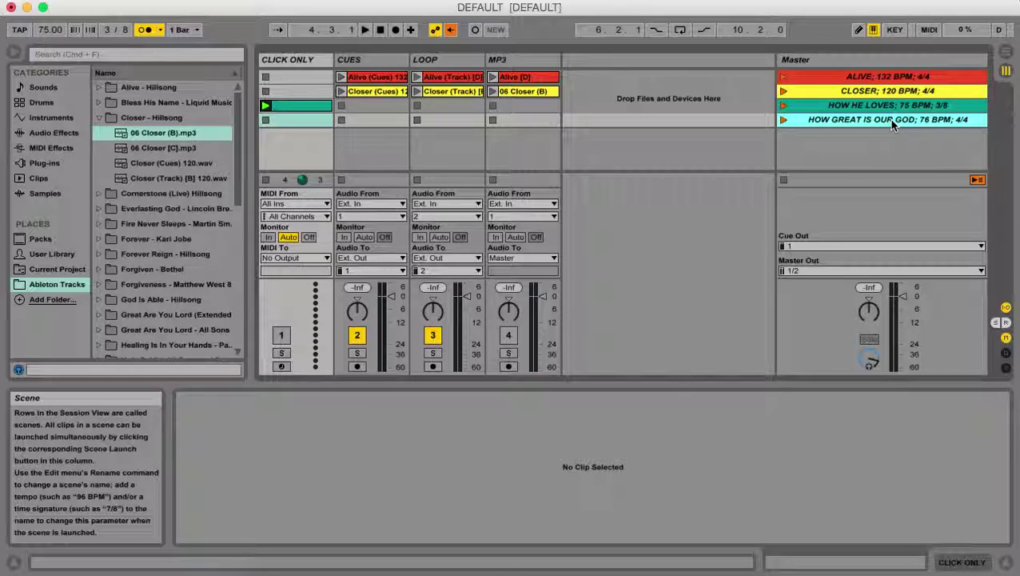
Step: Add a MIDI clip in CLICK ONLY slot 4, colour it and scene 4 magenta, then launch
double_click(305, 120)
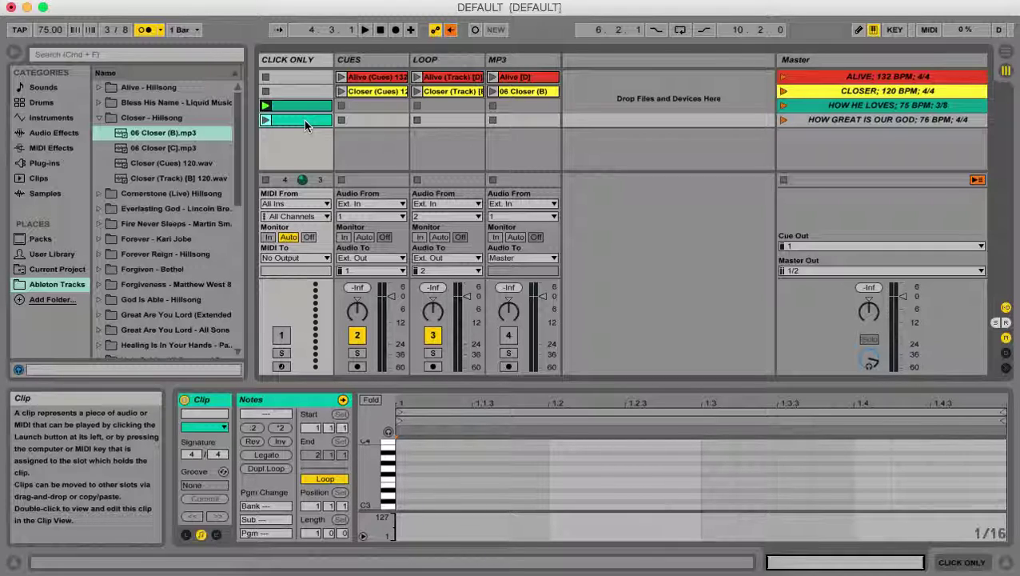
right_click(304, 120)
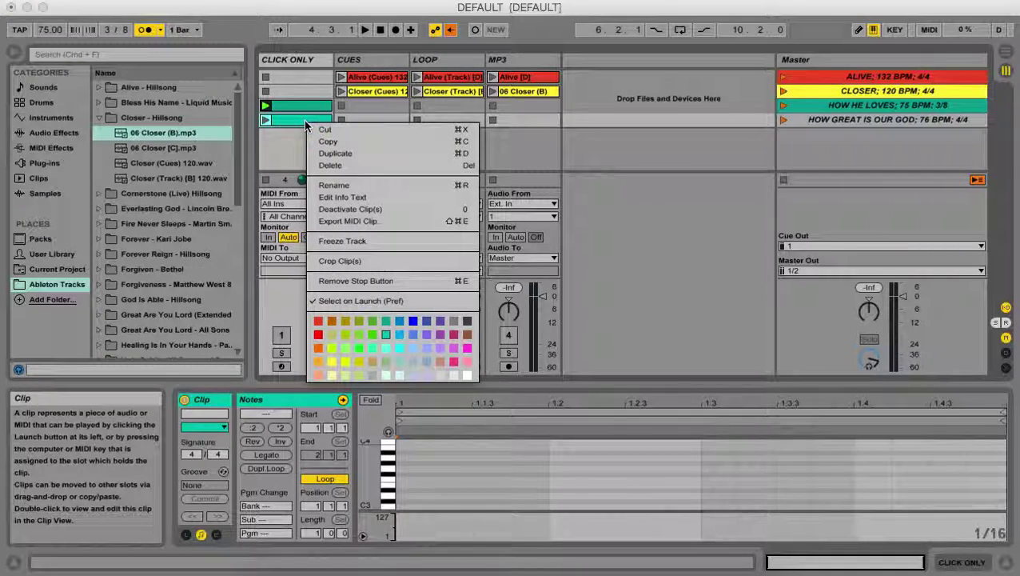
left_click(467, 347)
left_click(819, 119)
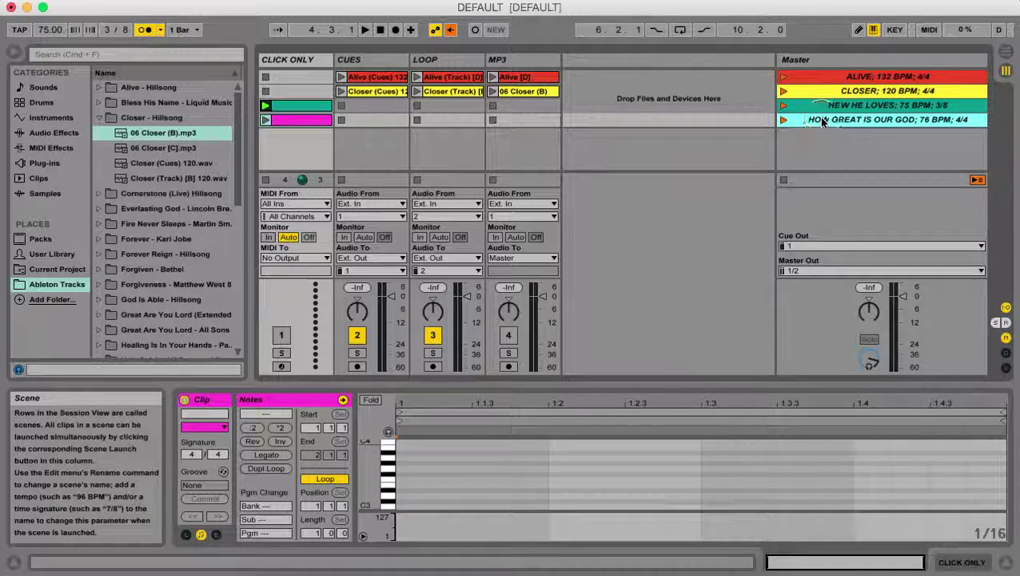
right_click(821, 119)
left_click(971, 368)
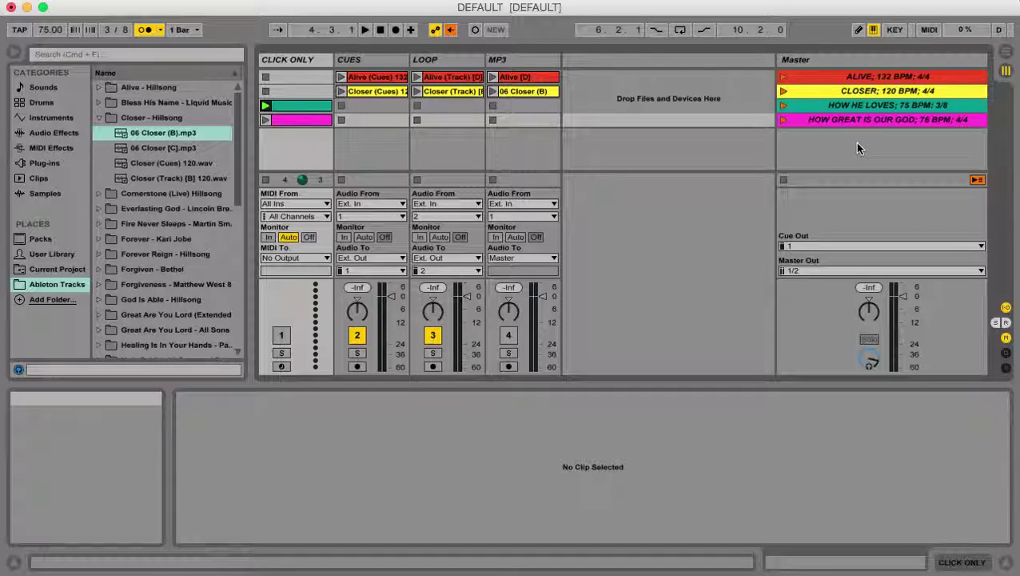
left_click(783, 120)
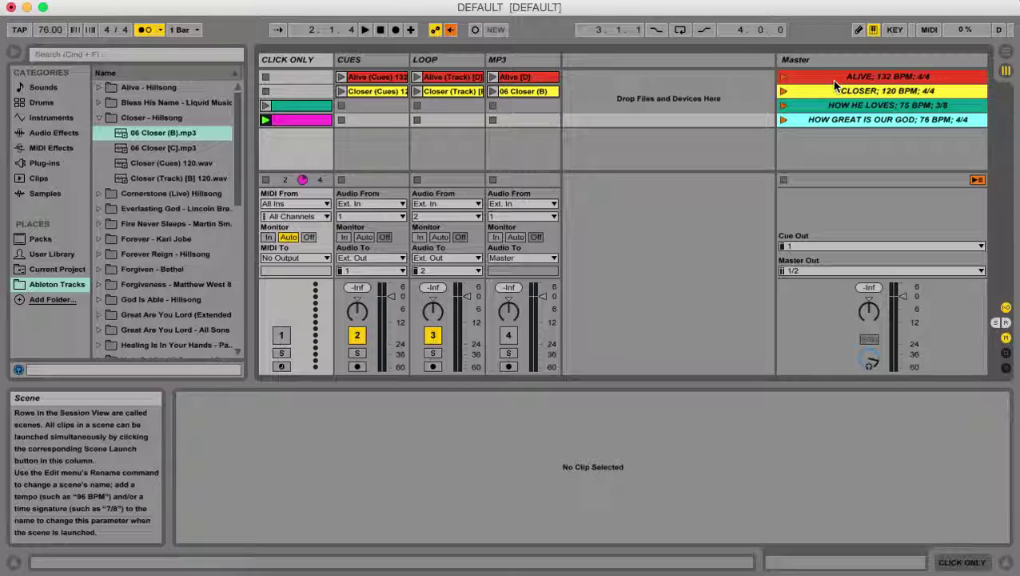
Step: Map key 1 to the ALIVE scene, test-launch it at 132 BPM, then stop playback
left_click(893, 30)
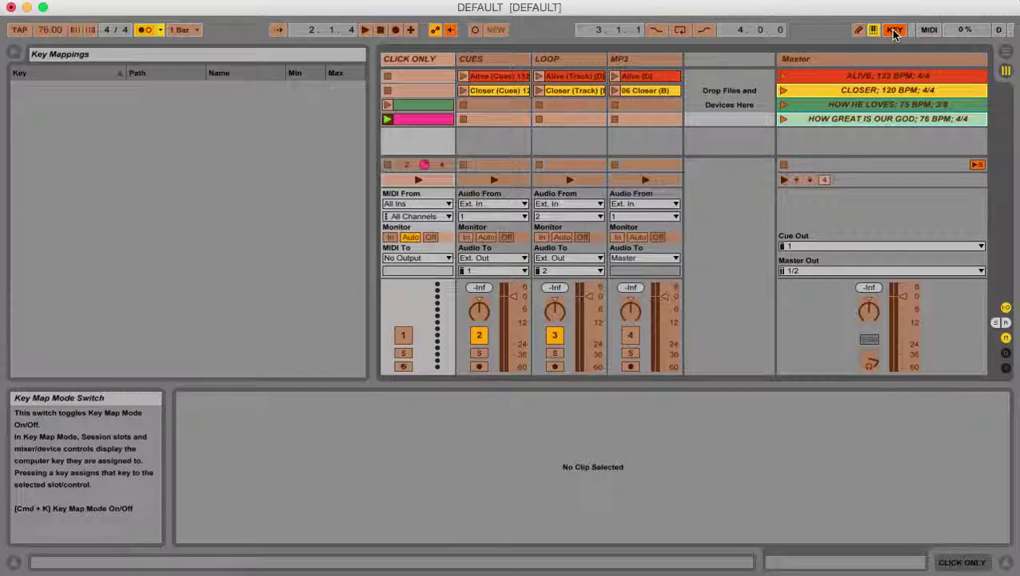
left_click(877, 80)
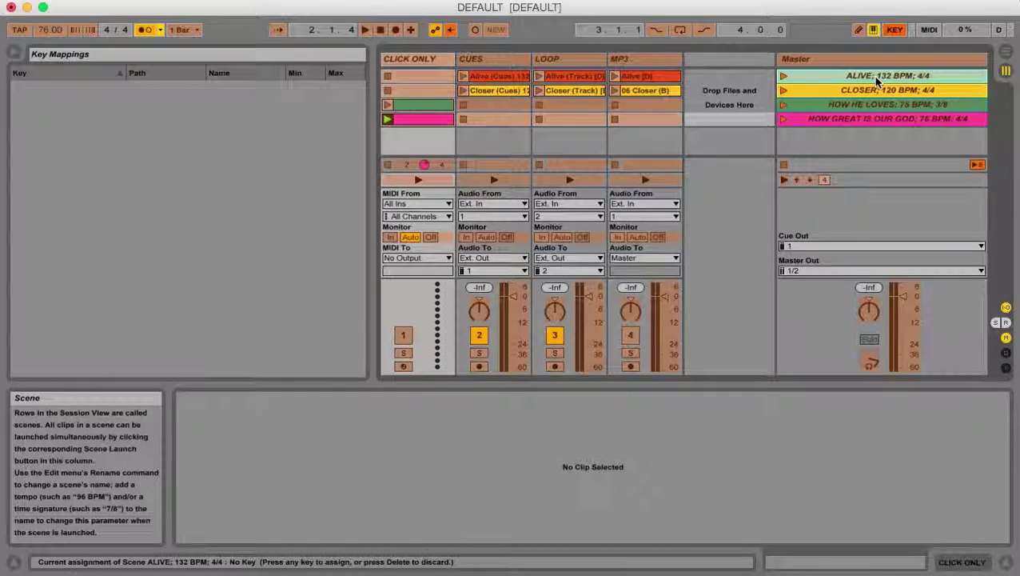
key("1")
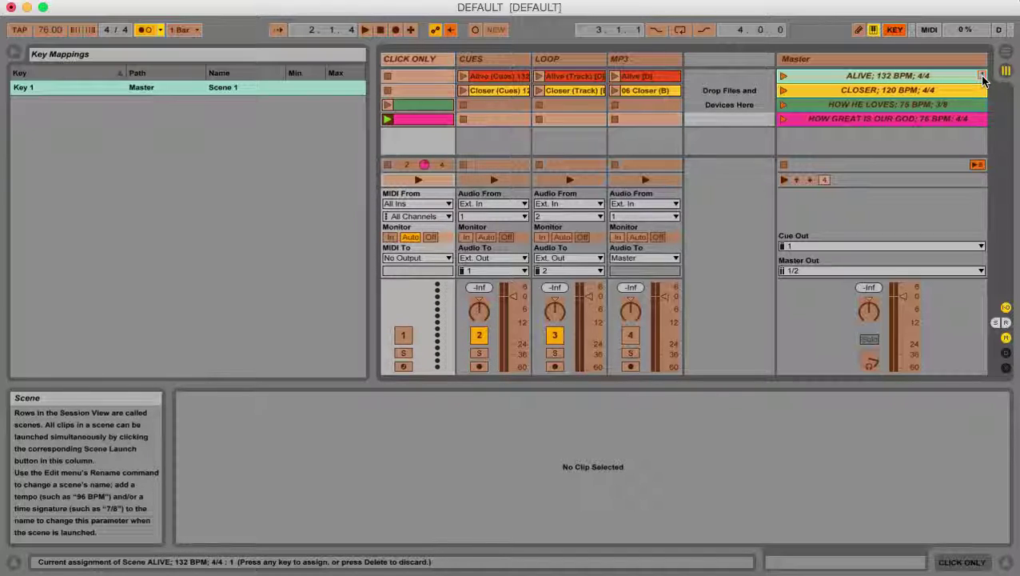
left_click(895, 30)
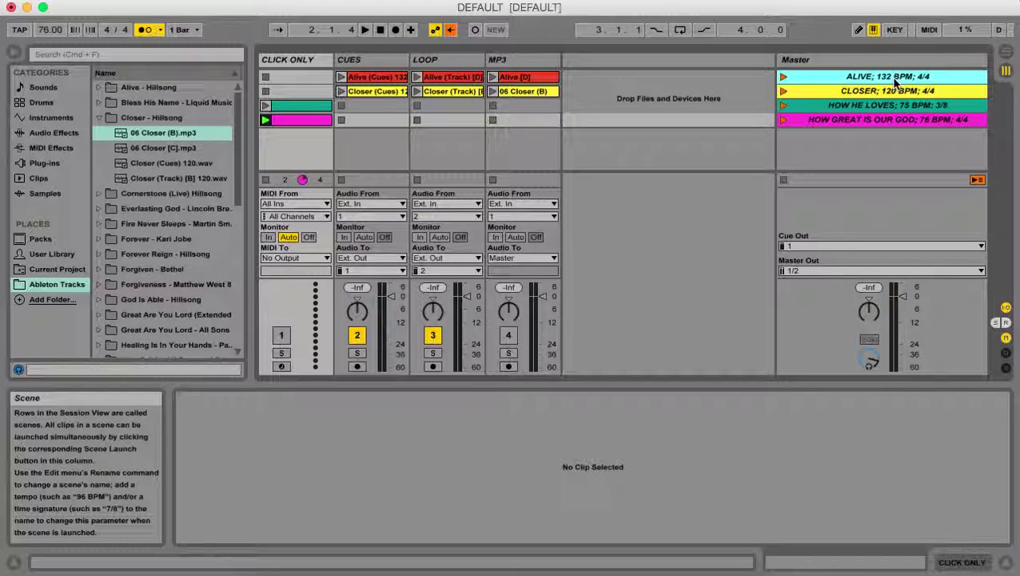
key("Return")
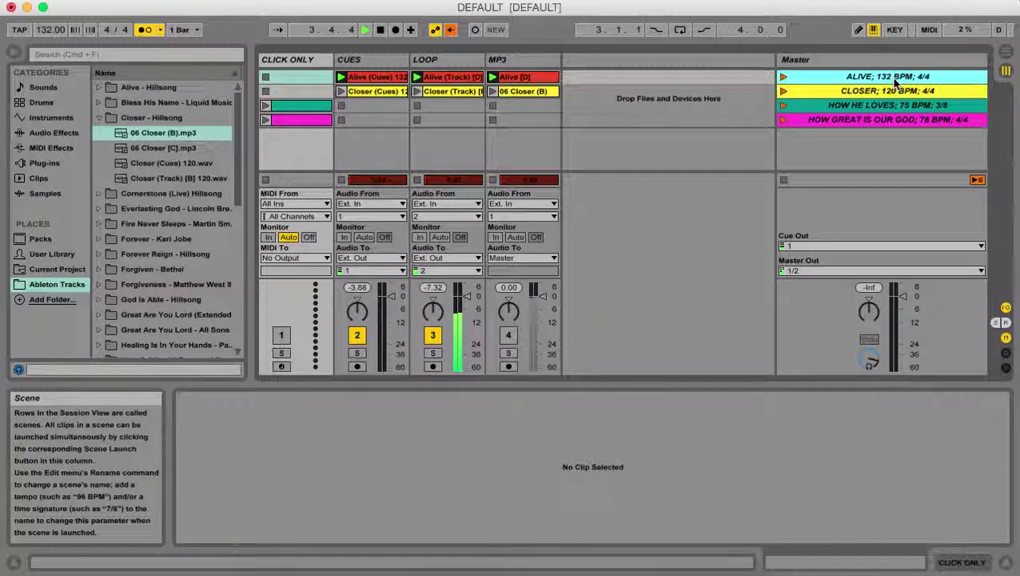
key("space")
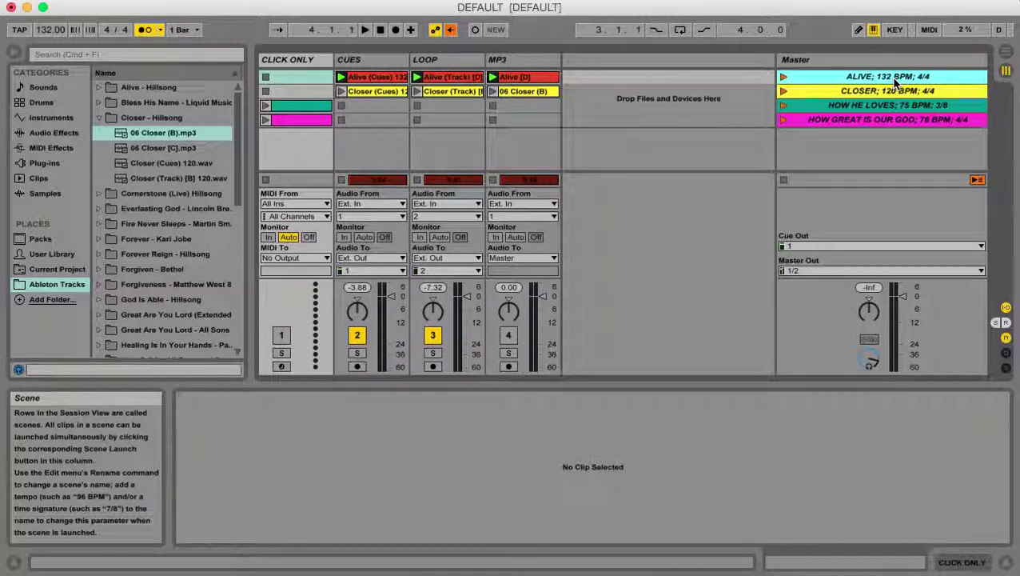
Step: Map keys 2, 3 and 4 to CLOSER, HOW HE LOVES and HOW GREAT IS OUR GOD
left_click(896, 30)
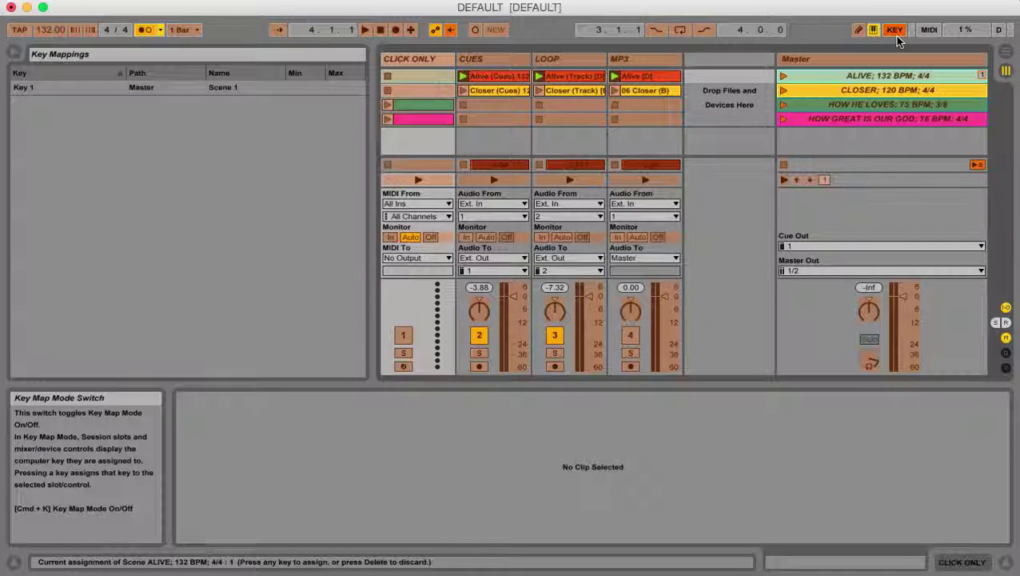
left_click(908, 94)
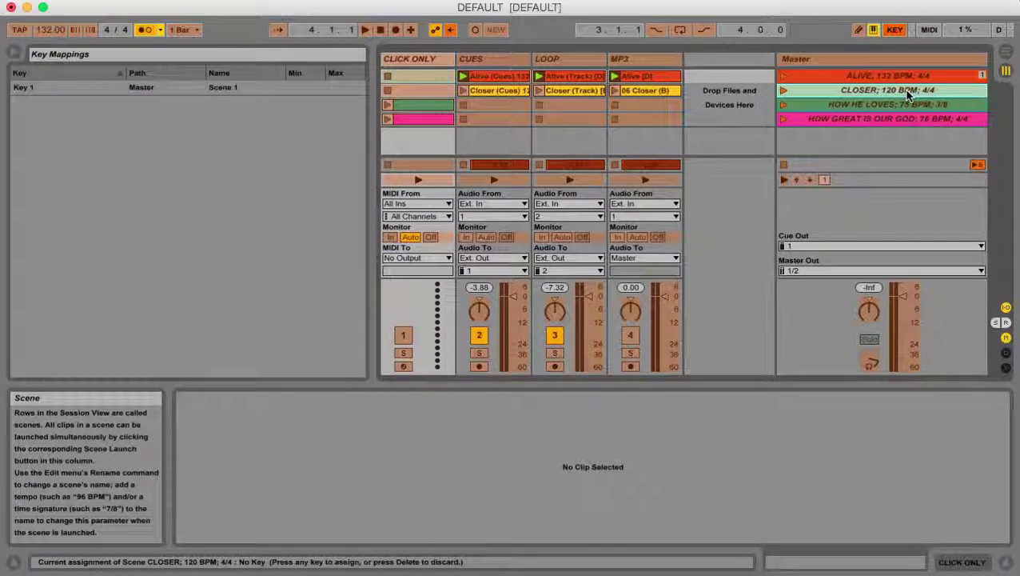
key("2")
left_click(900, 105)
key("3")
left_click(896, 119)
key("4")
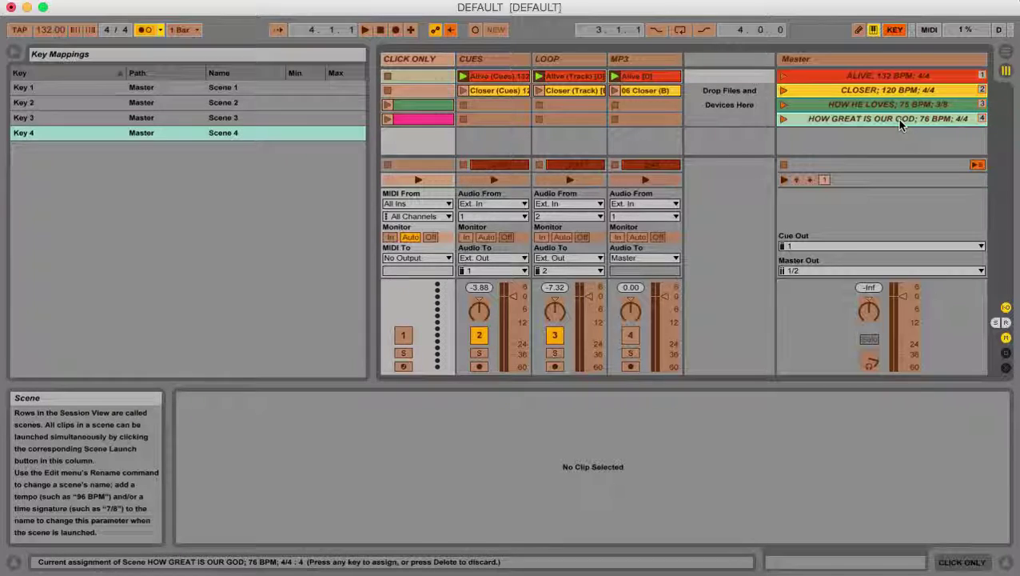
left_click(895, 31)
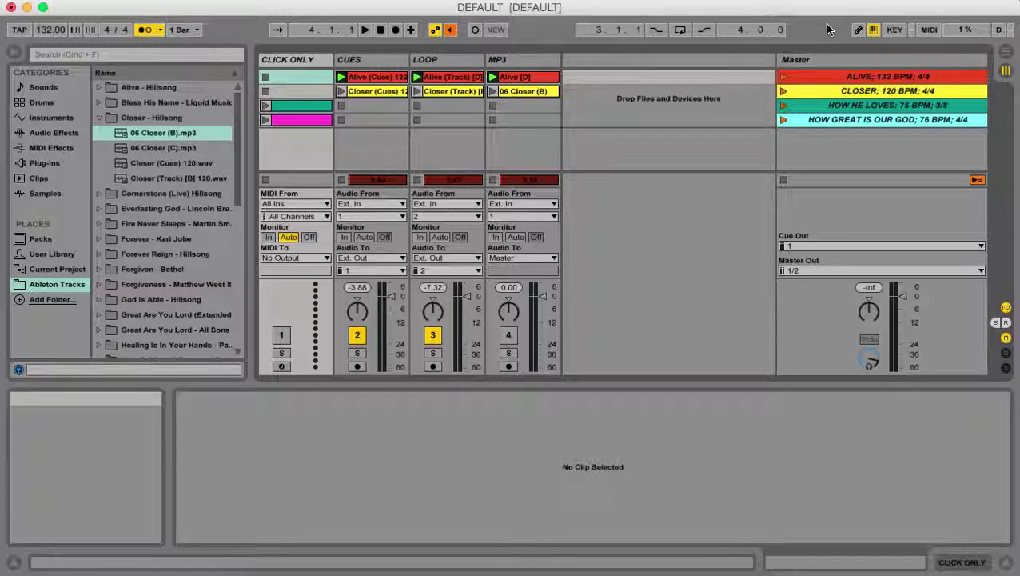
key("Return")
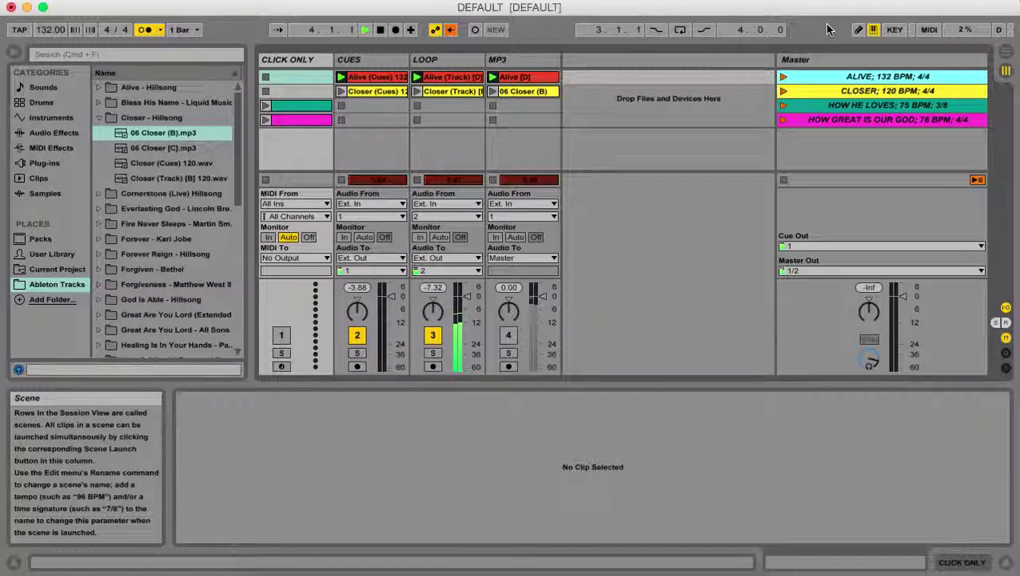
Step: Launch CLOSER at 120 BPM, then HOW HE LOVES at 75 BPM in 3/8
key("Down")
key("Return")
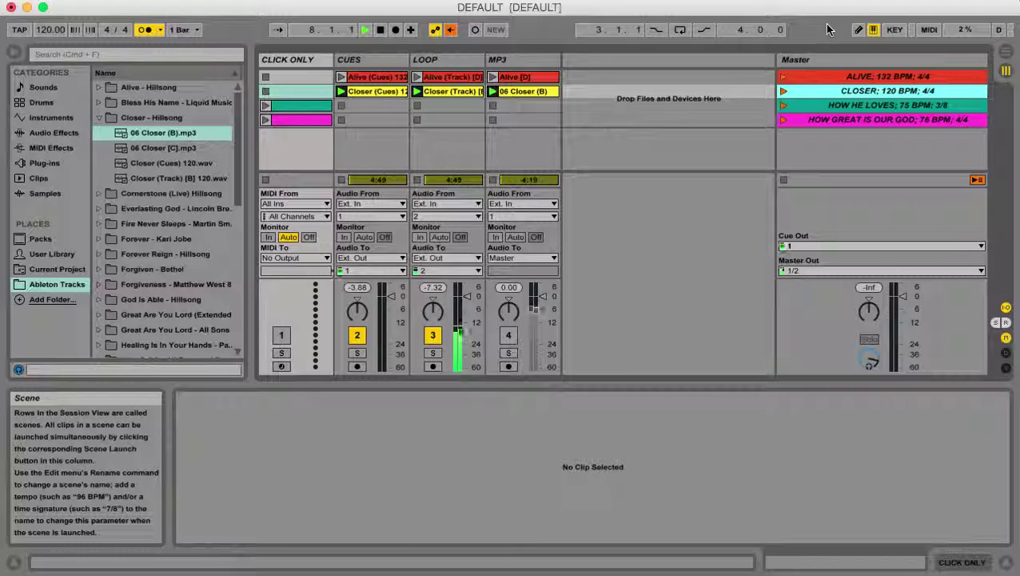
key("Down")
key("Return")
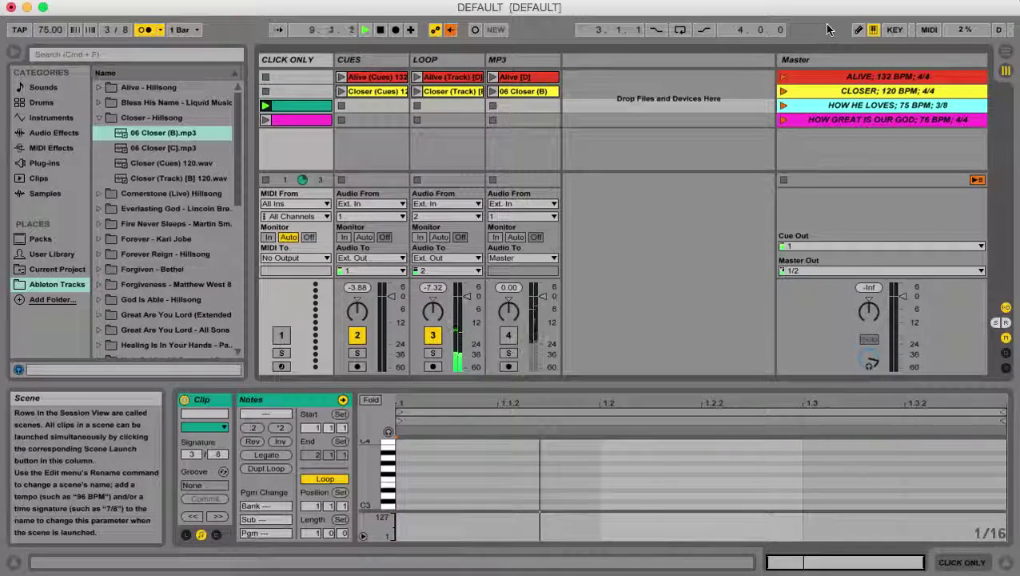